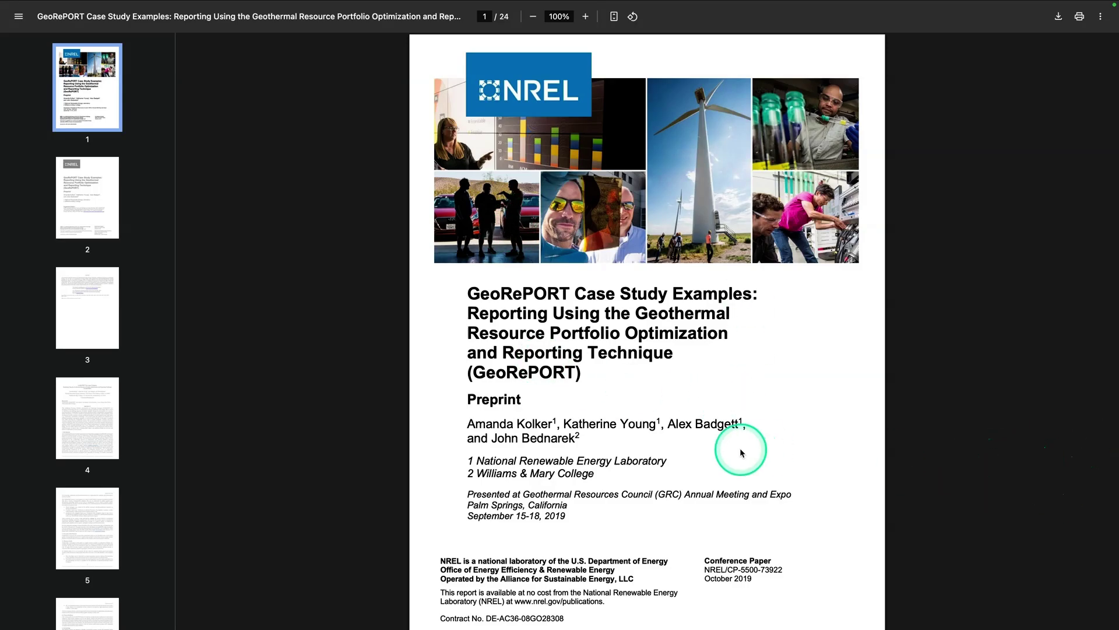
- Use Quicksearch to find the personal learning project by name and open it
scroll(736, 451, down, 3)
scroll(738, 453, down, 8)
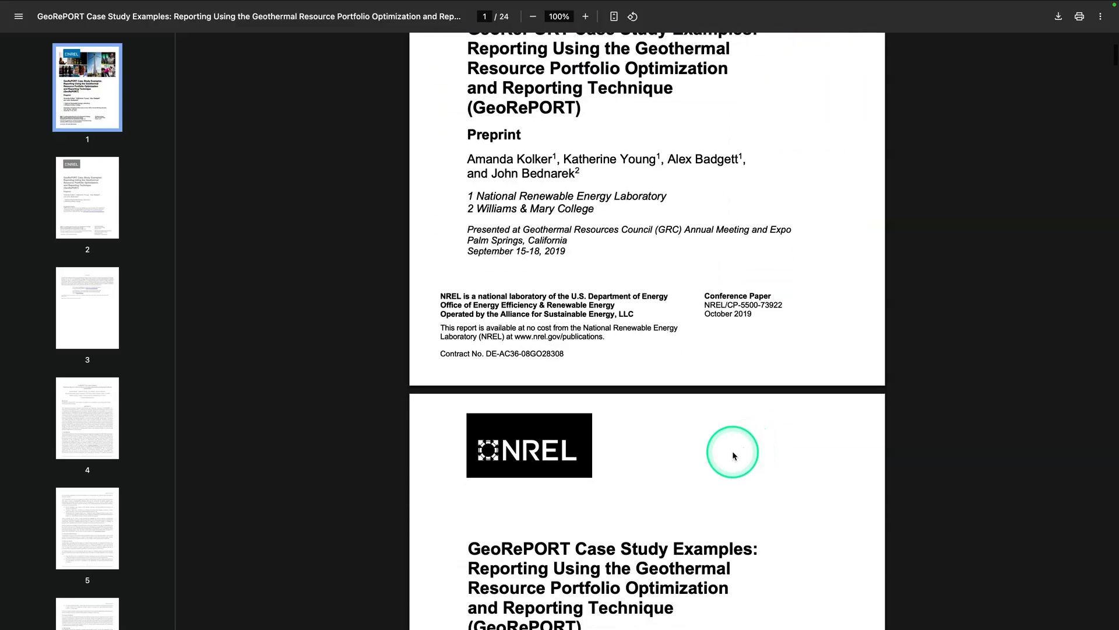
scroll(726, 462, down, 10)
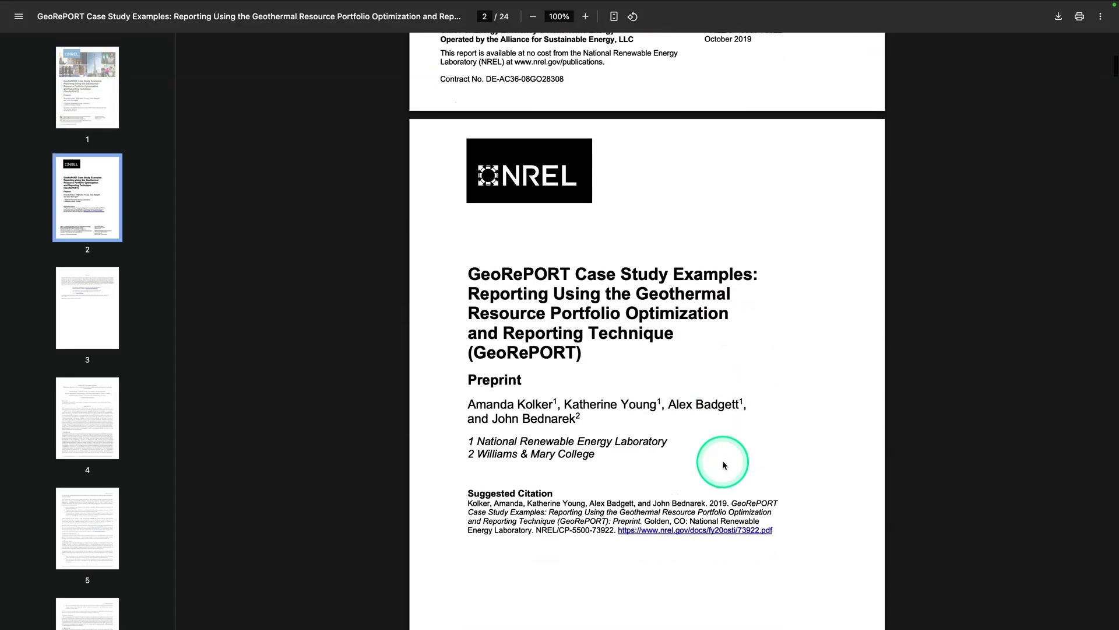
scroll(724, 464, down, 12)
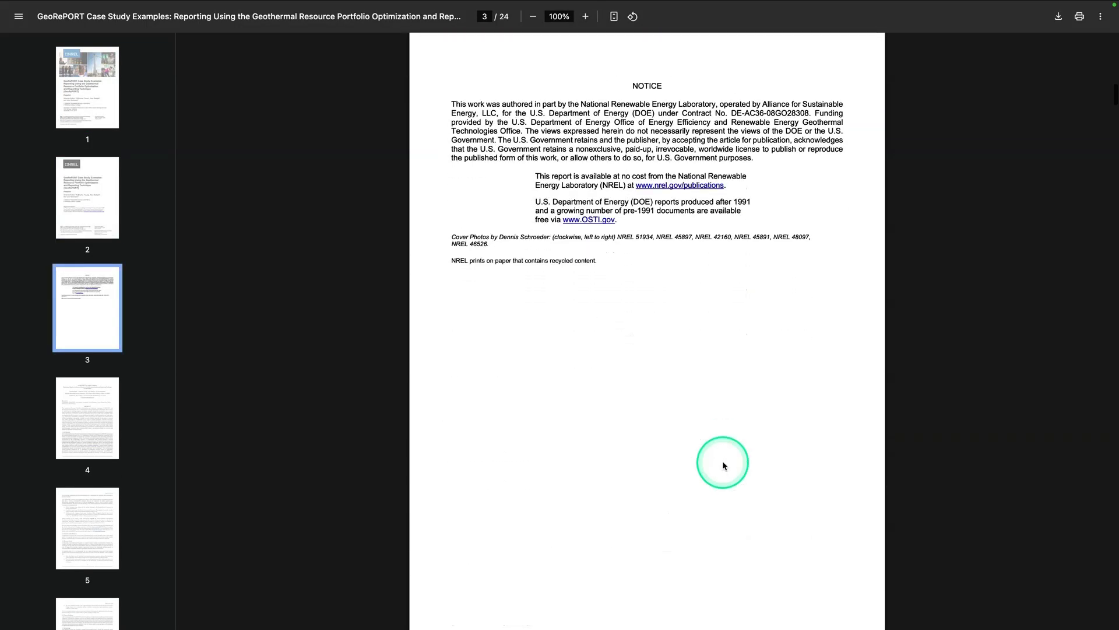
scroll(725, 464, up, 20)
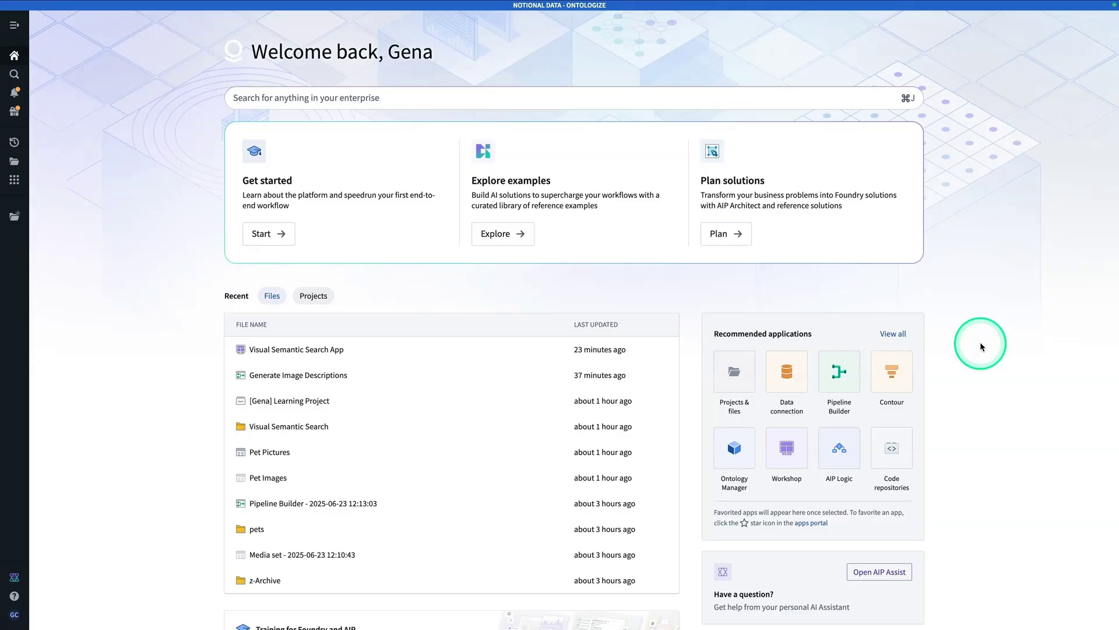
key(super+j)
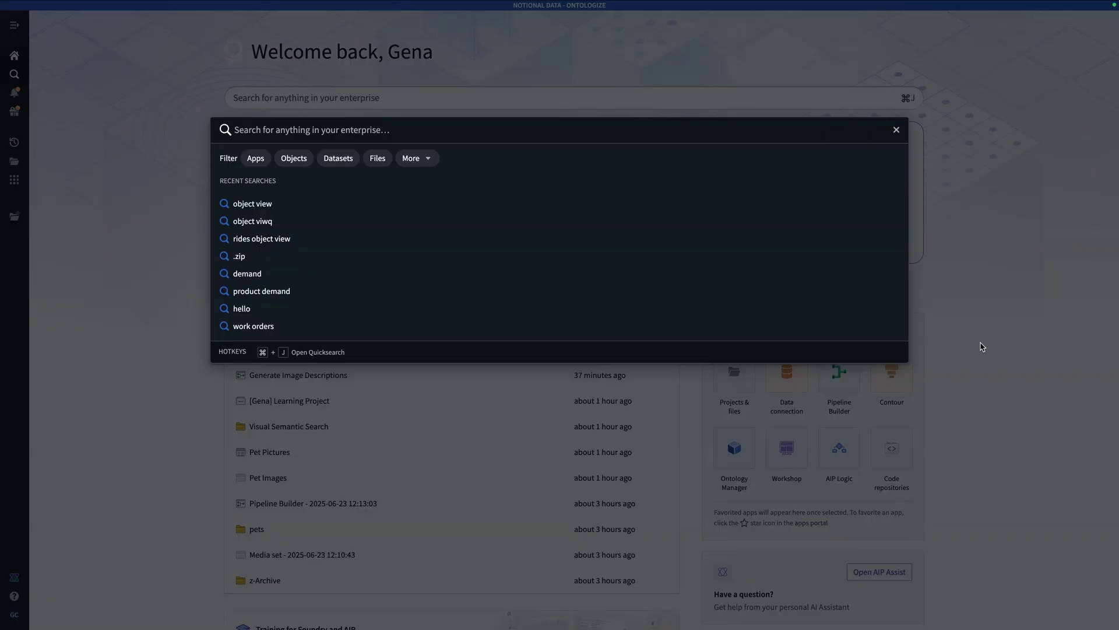
text(gena le)
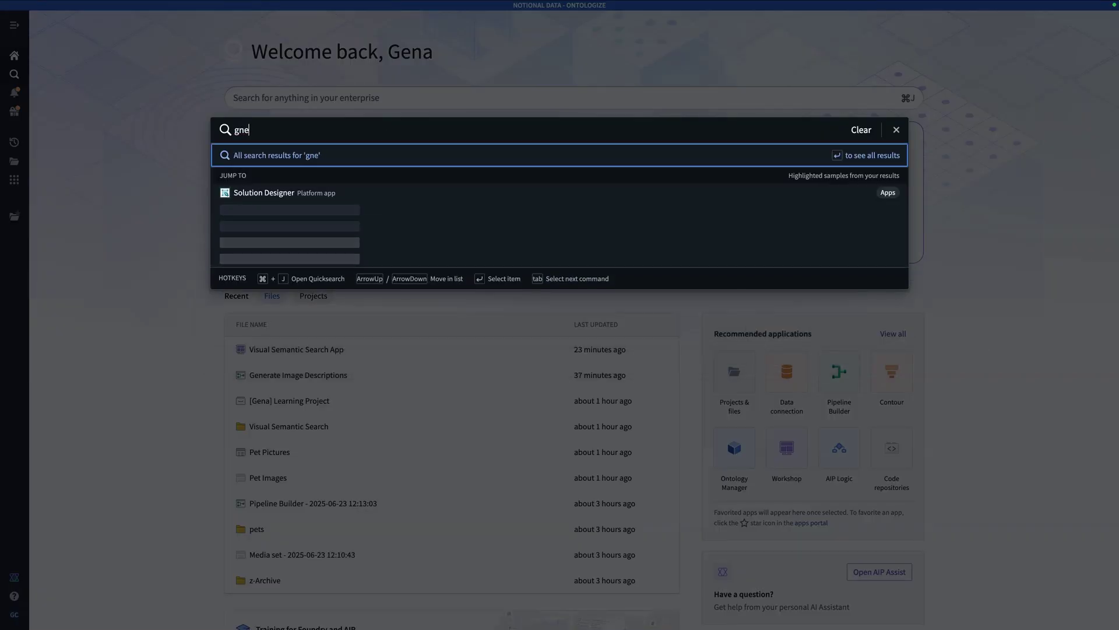
text(arning)
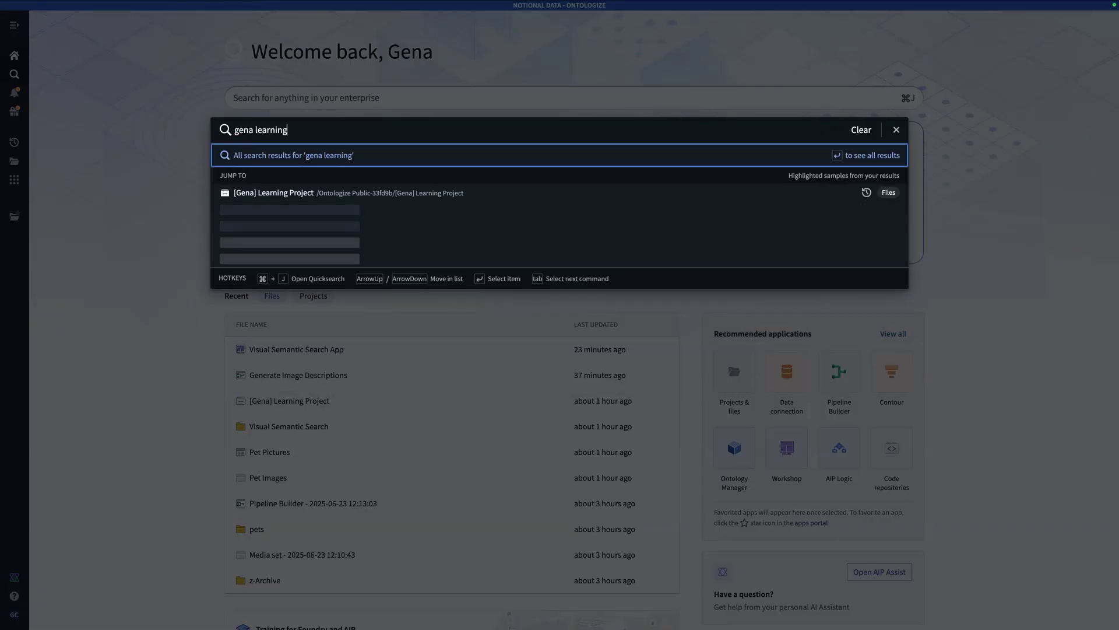
mouse_move(684, 190)
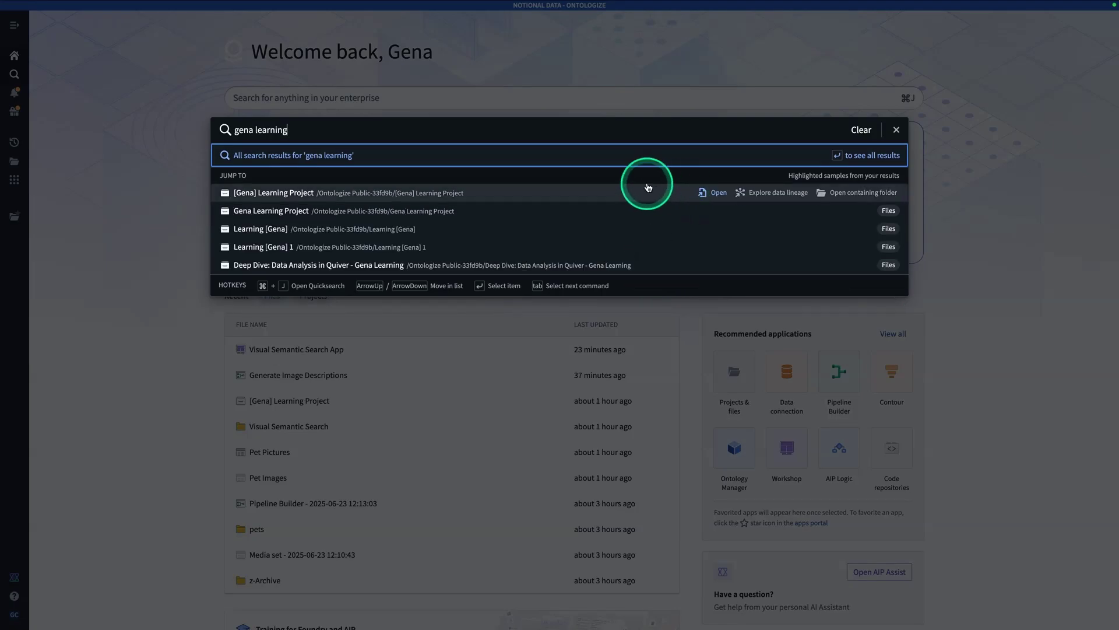
click(532, 196)
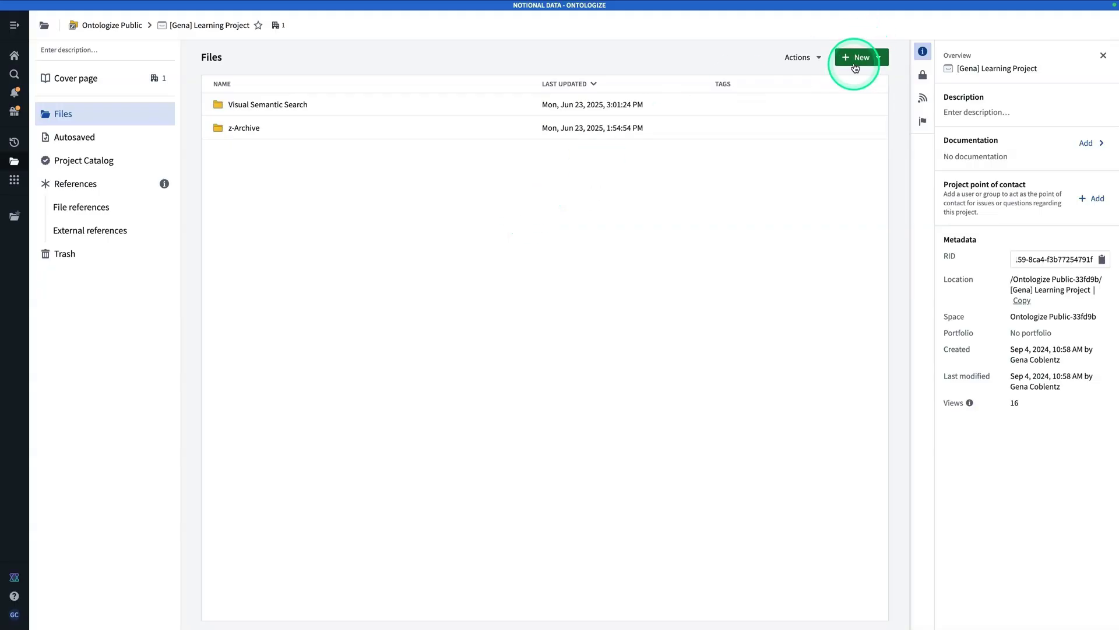
- Add a new folder named 'Entity Extraction' to the Learning Project and open it
click(856, 60)
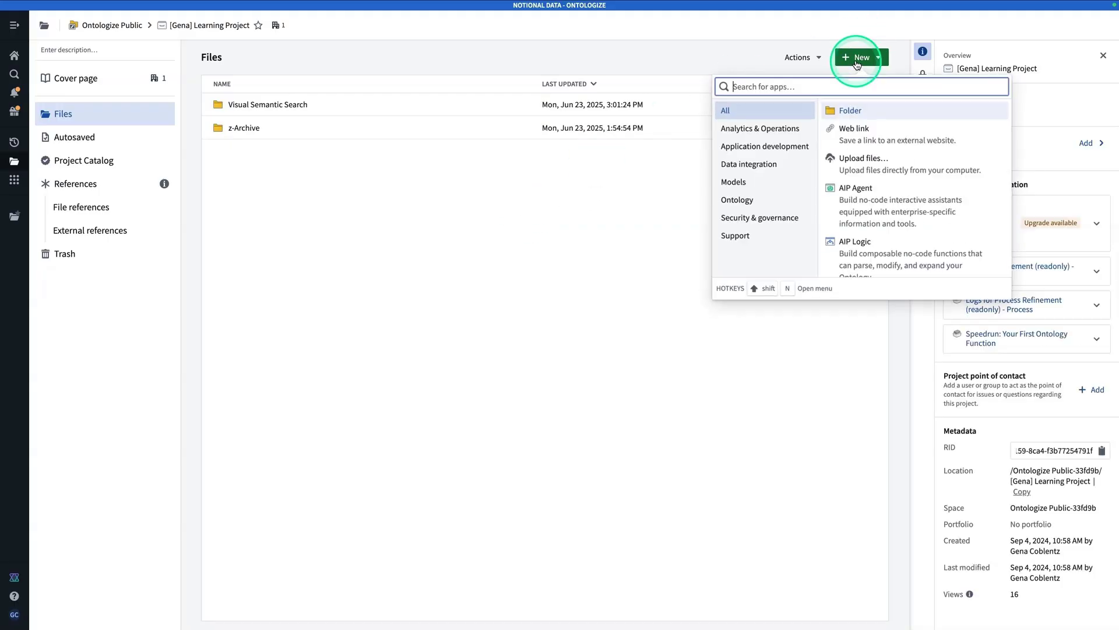
click(870, 112)
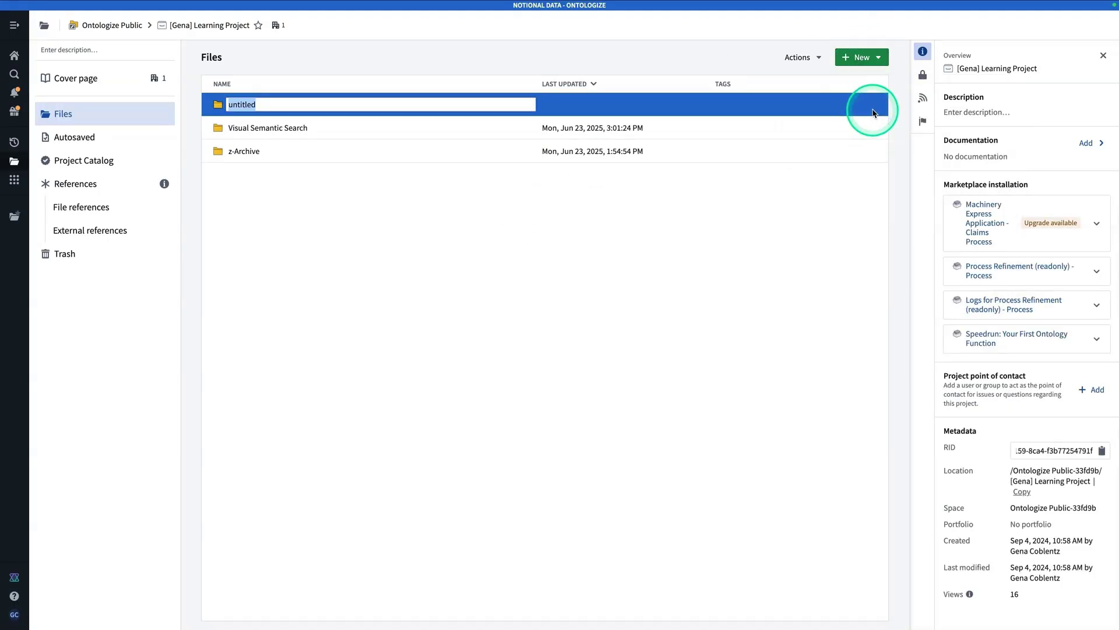
text(En)
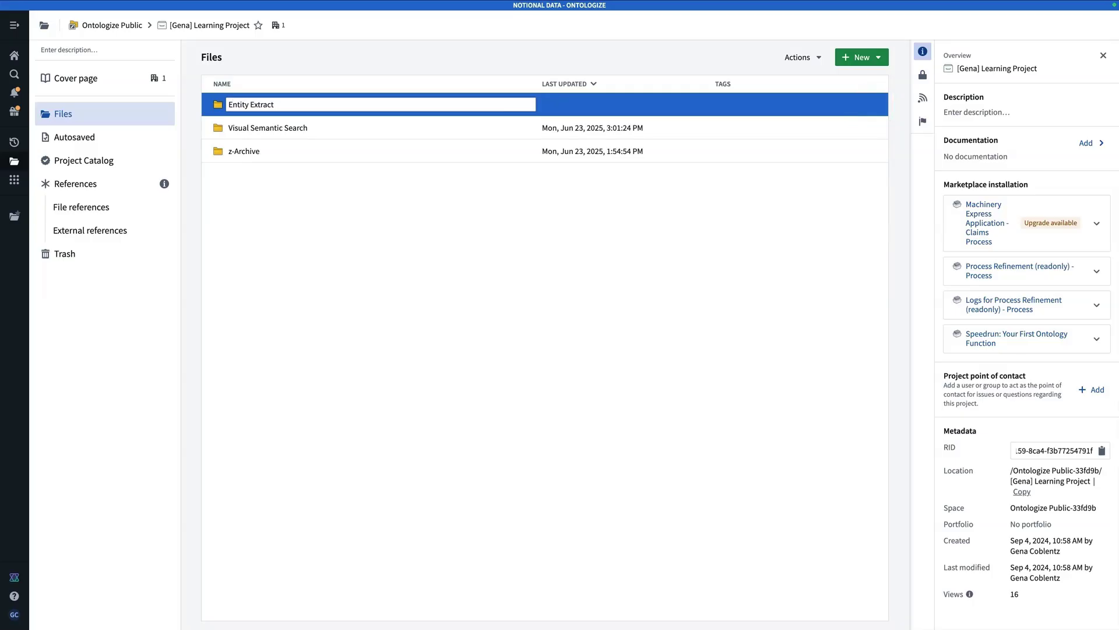
key(Return)
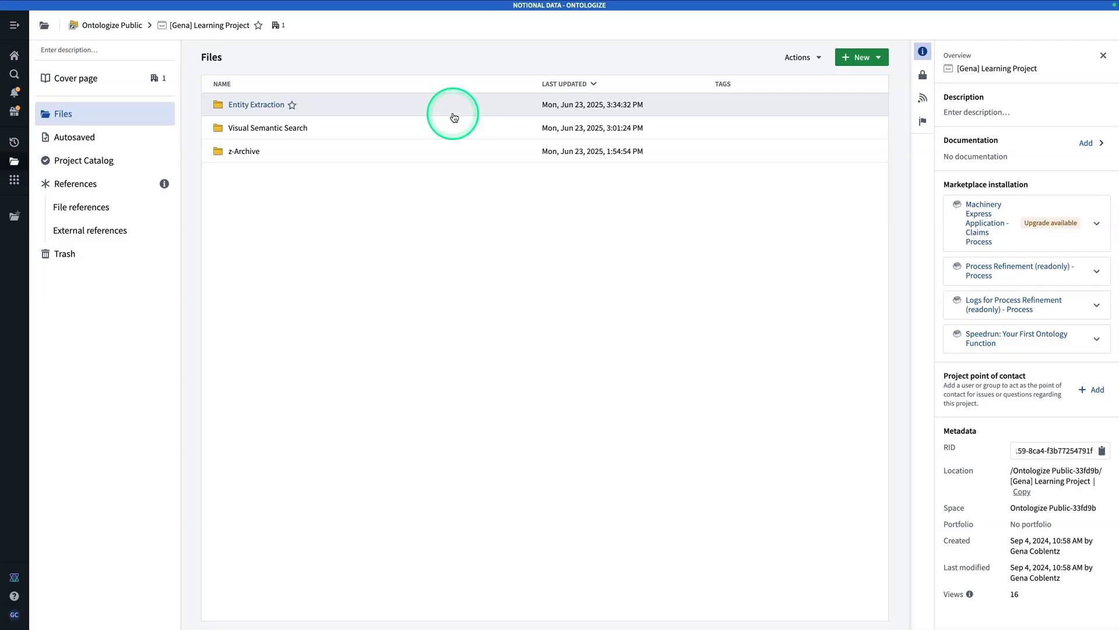
double_click(454, 115)
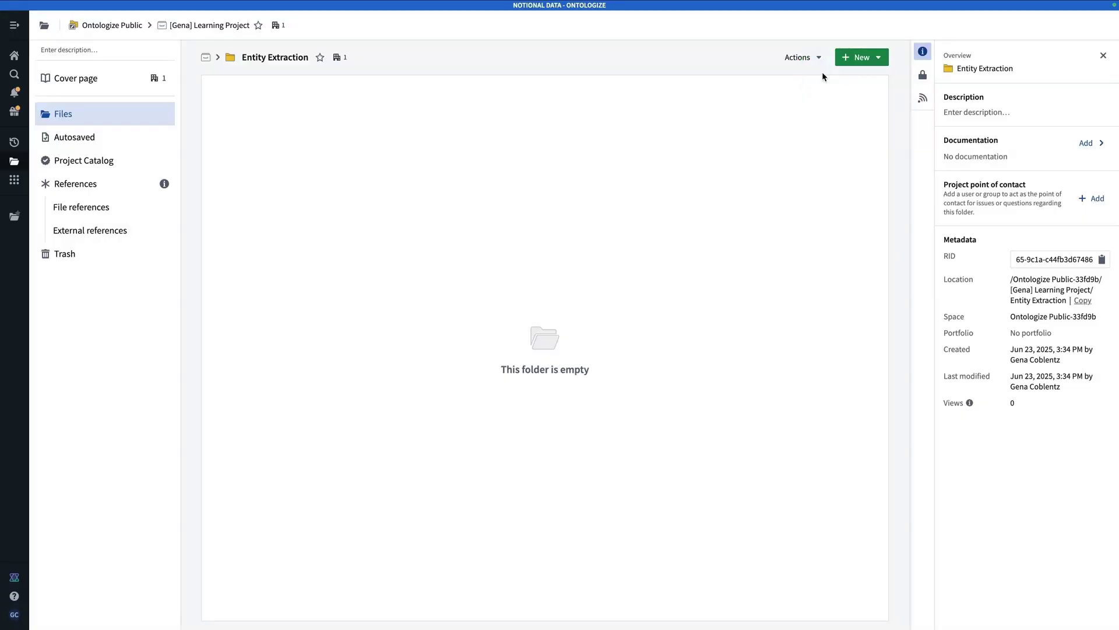
- Create a Batch Pipeline Builder pipeline named 'Extract Entities' in this folder
click(852, 62)
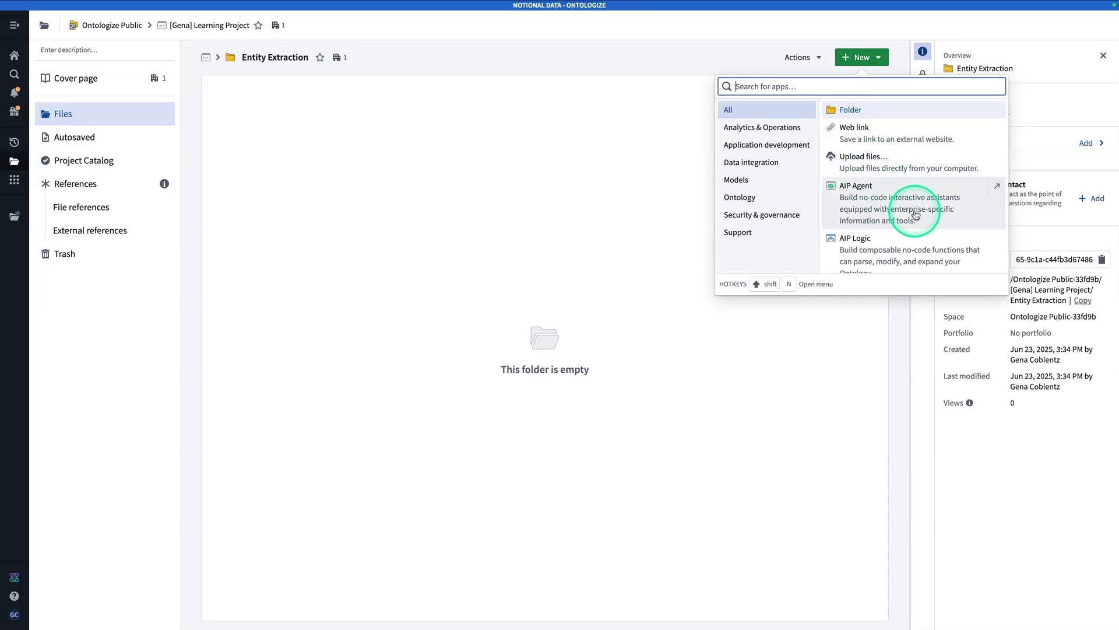
text(pipe)
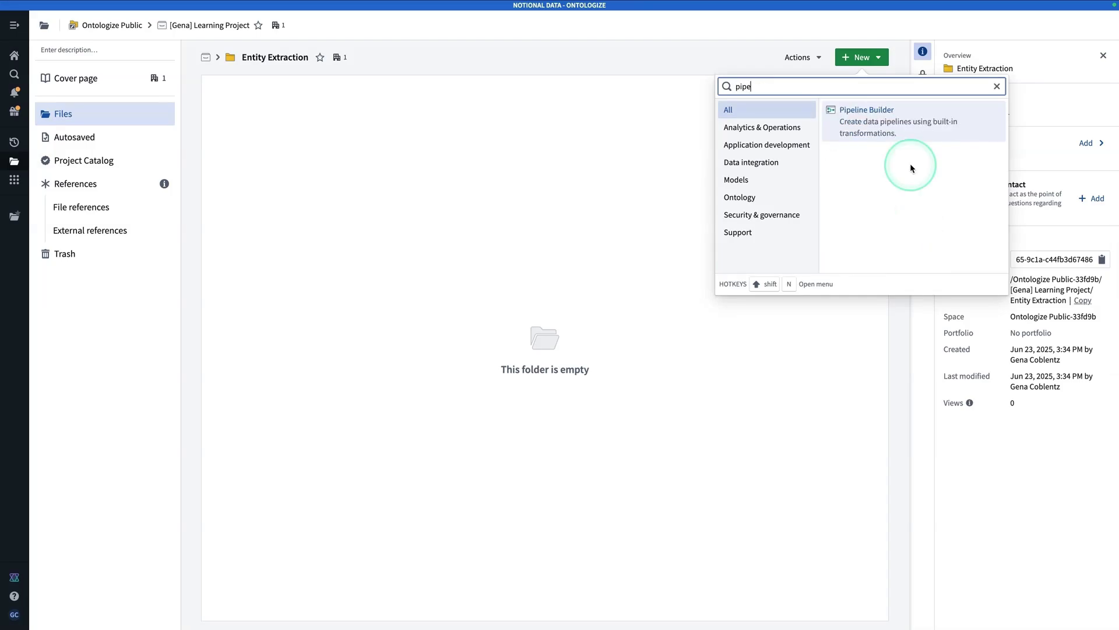
click(940, 118)
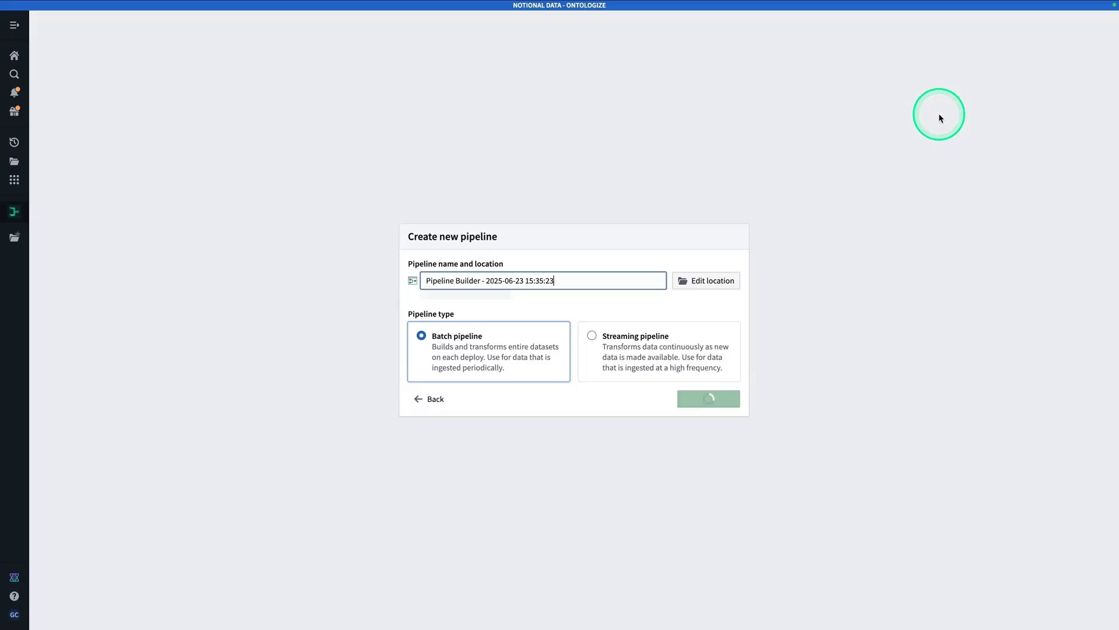
key(ctrl+a)
key(BackSpace)
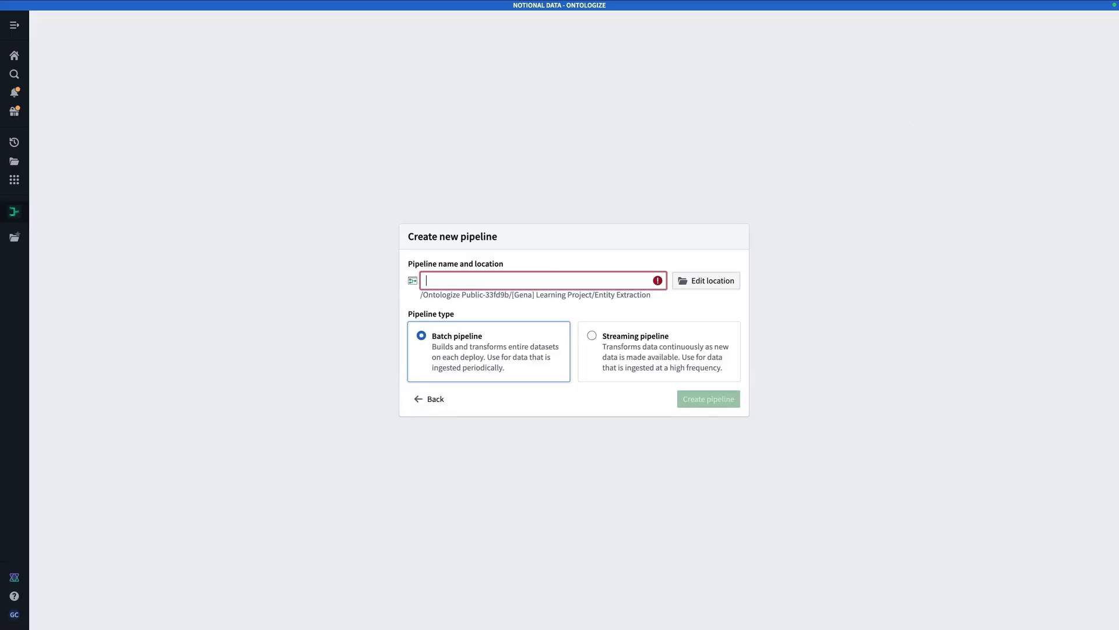
text(Extra)
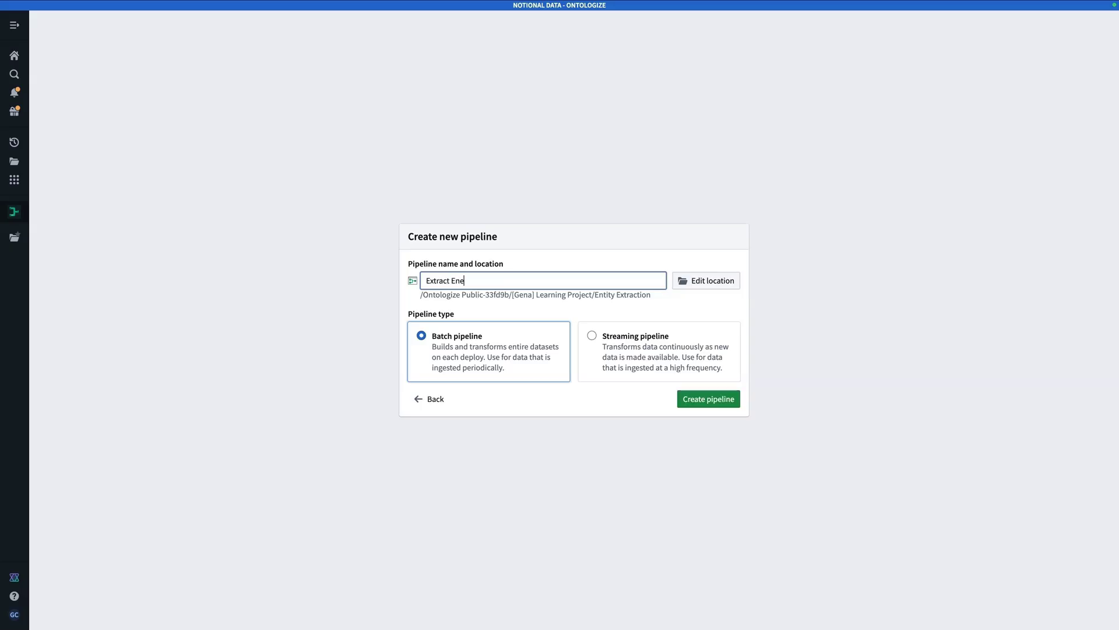
text(ct Entities)
click(707, 407)
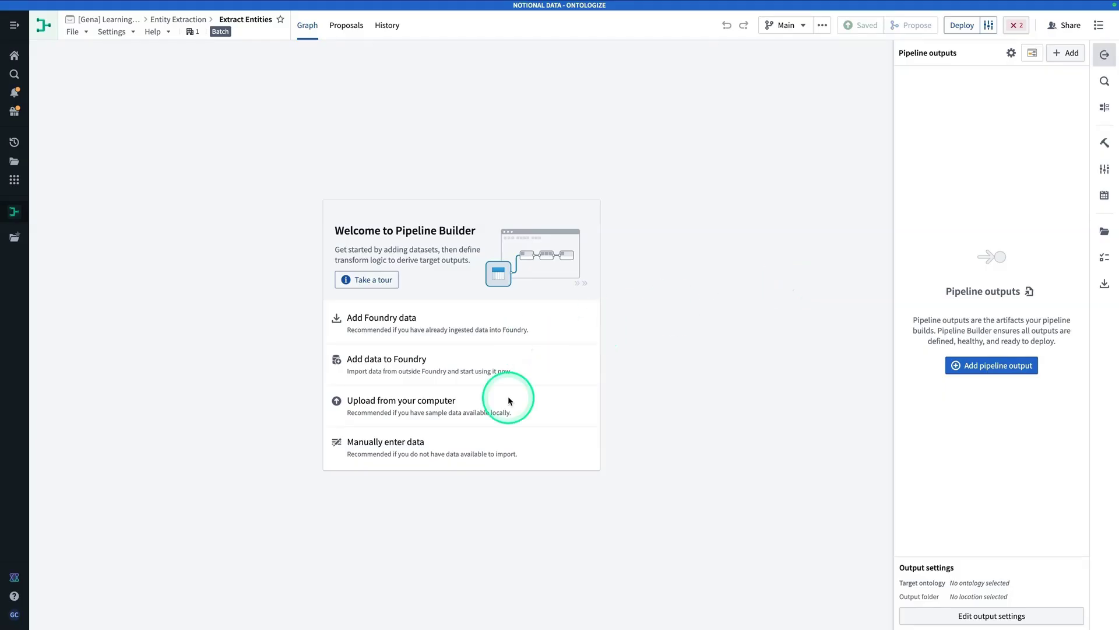
- Upload Geothermal Energy PDF.pdf from the computer as a new PDF media set input
click(538, 403)
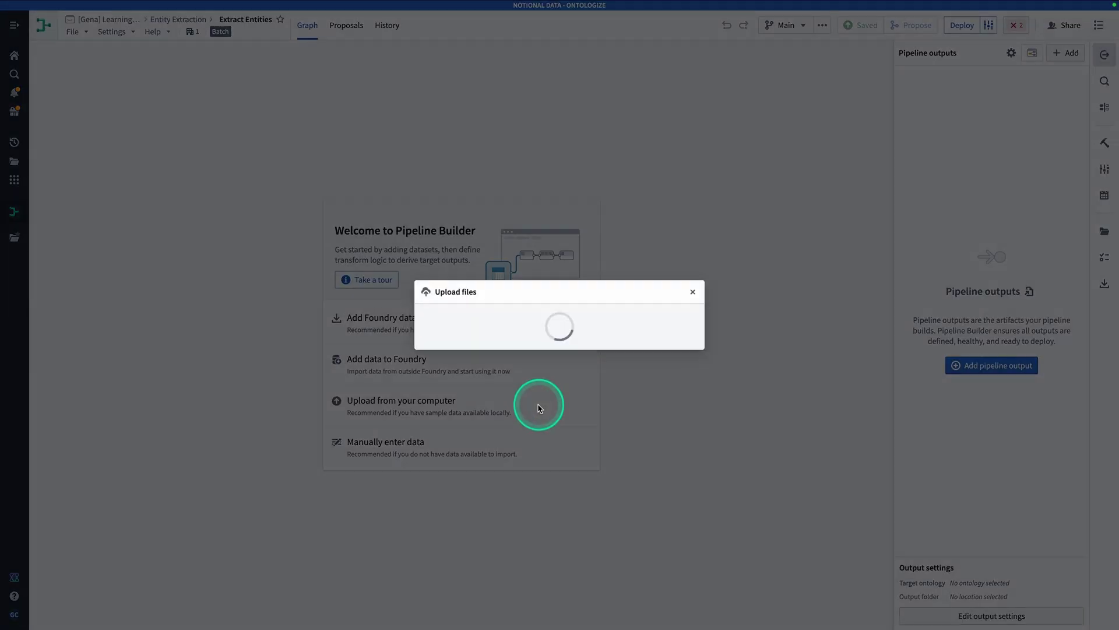
click(561, 349)
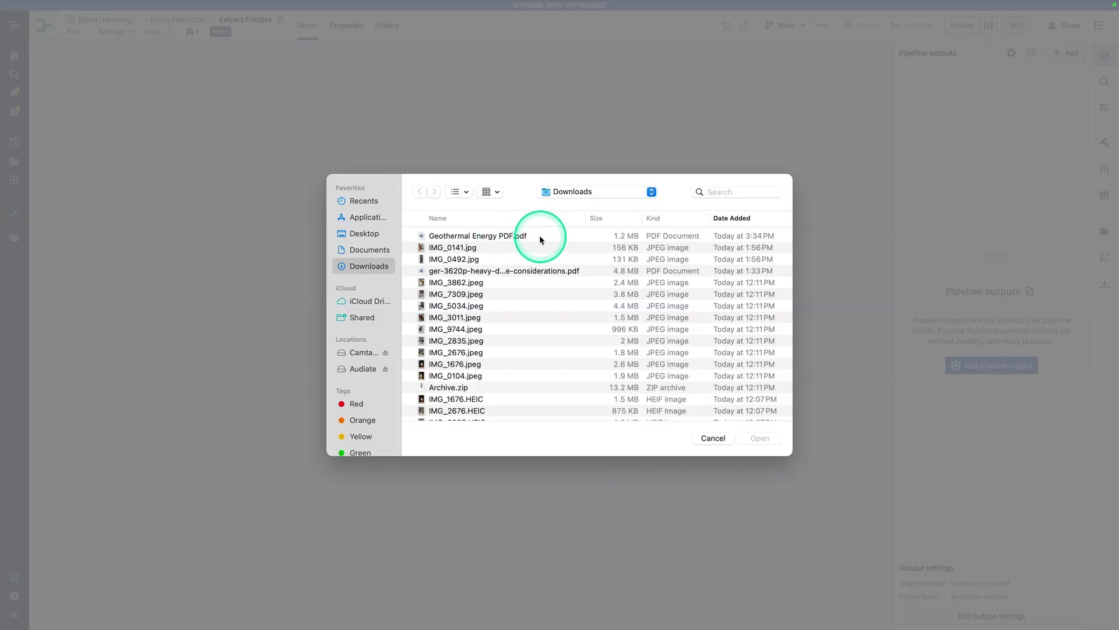
double_click(541, 235)
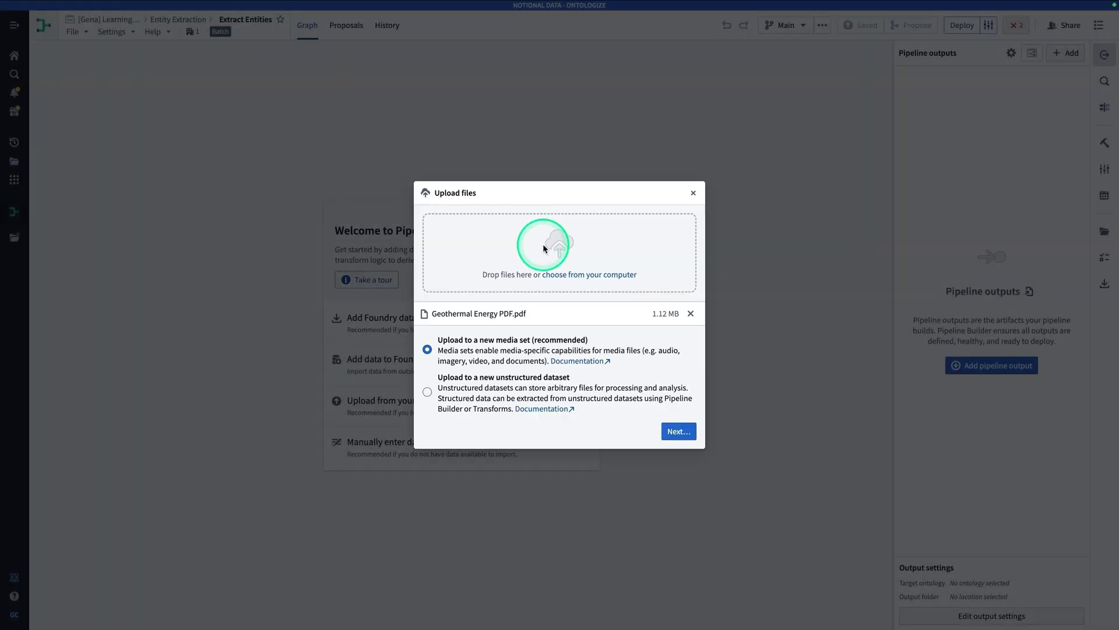
click(679, 432)
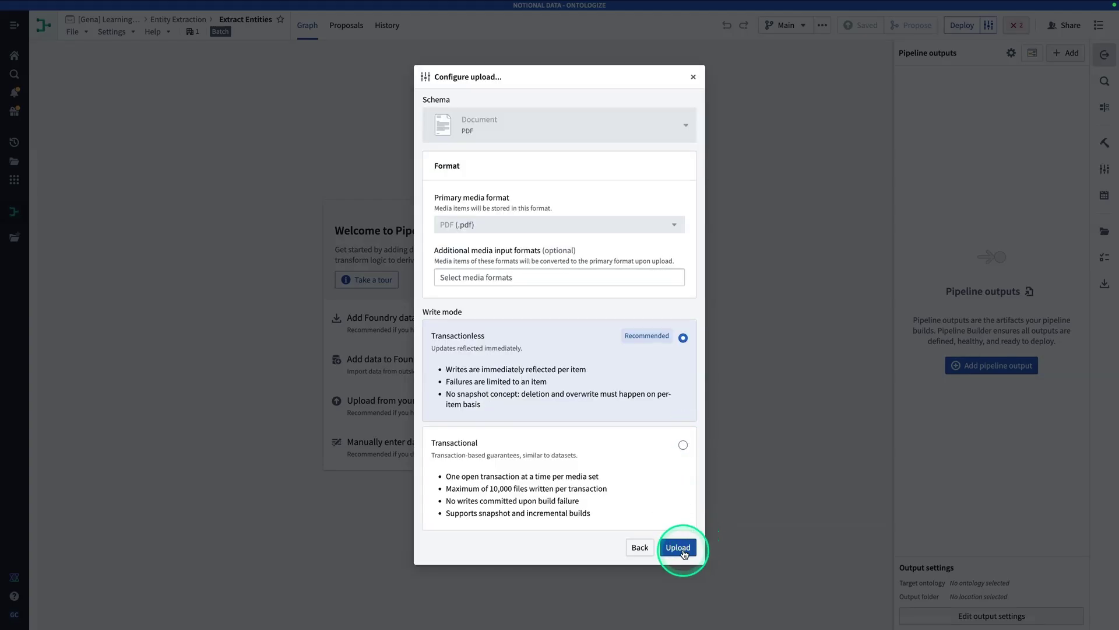
click(678, 547)
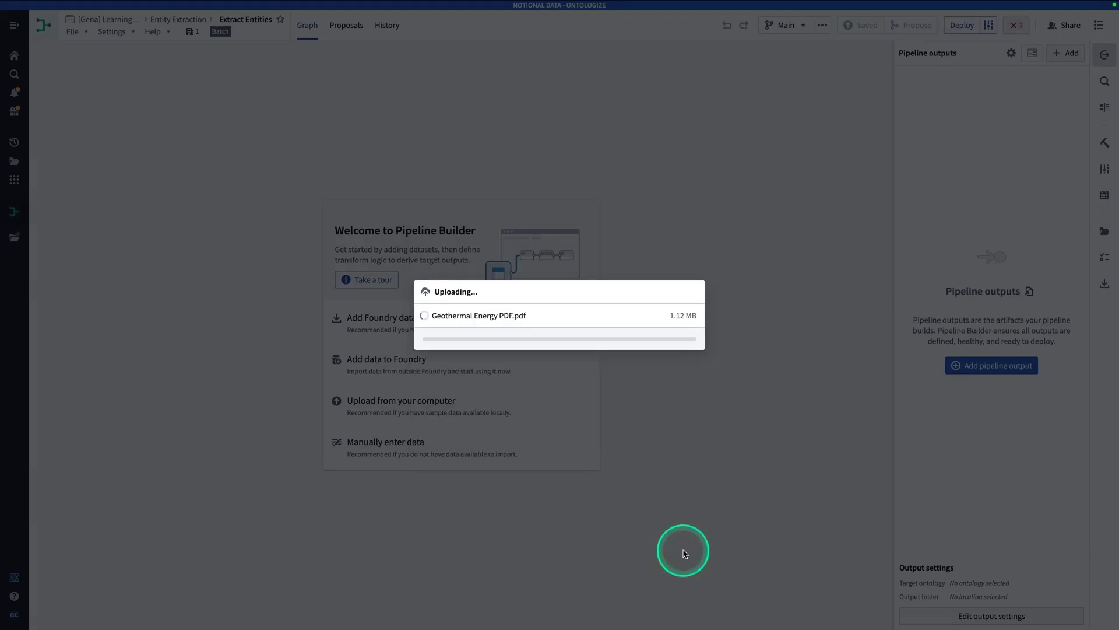
click(679, 347)
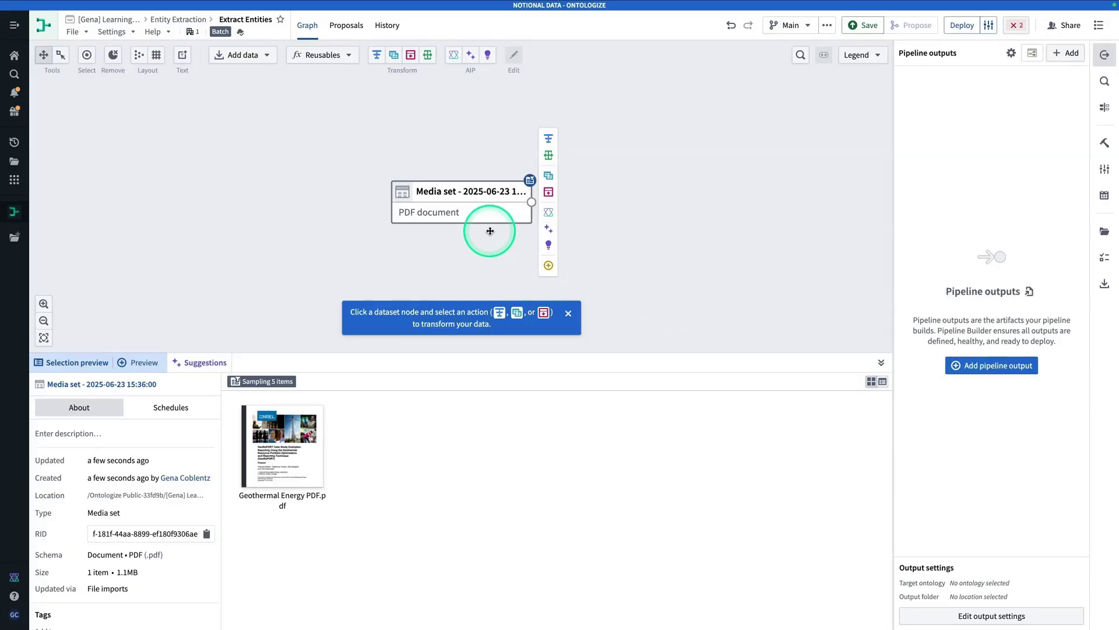
- Rename the PDF media set node to 'Geothermal Report' and select it
right_click(439, 199)
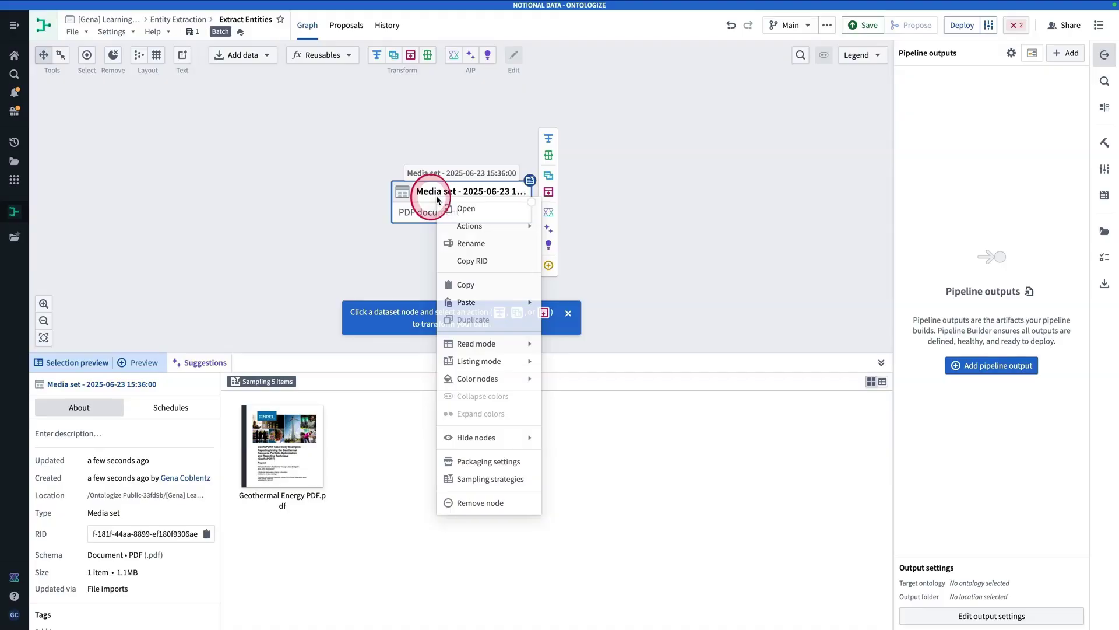
click(516, 244)
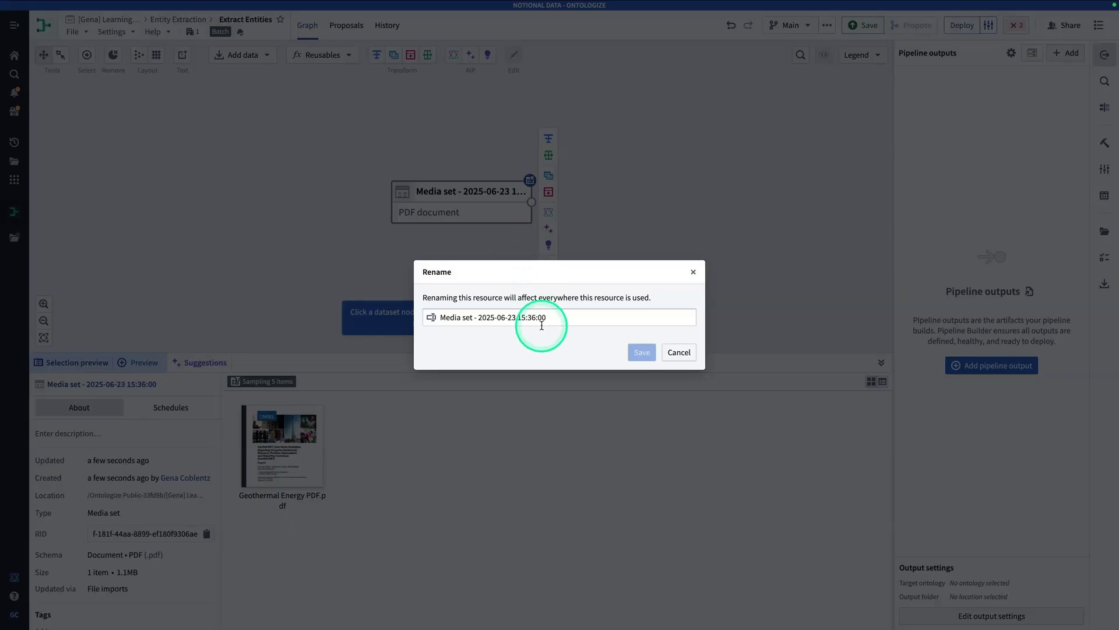
triple_click(547, 319)
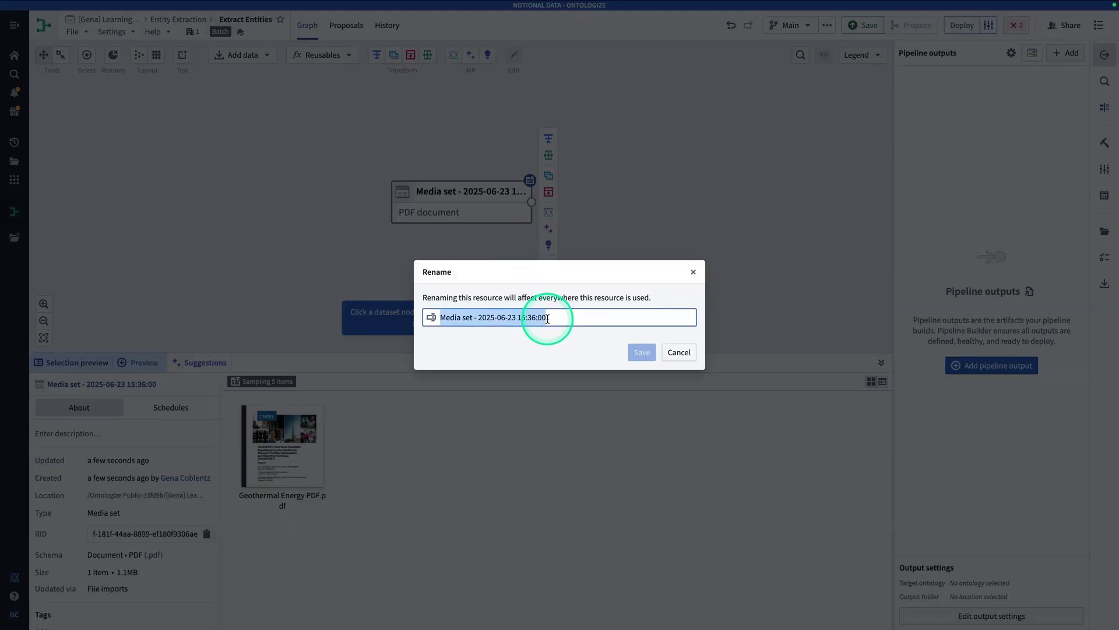
text(Geothermal Rep)
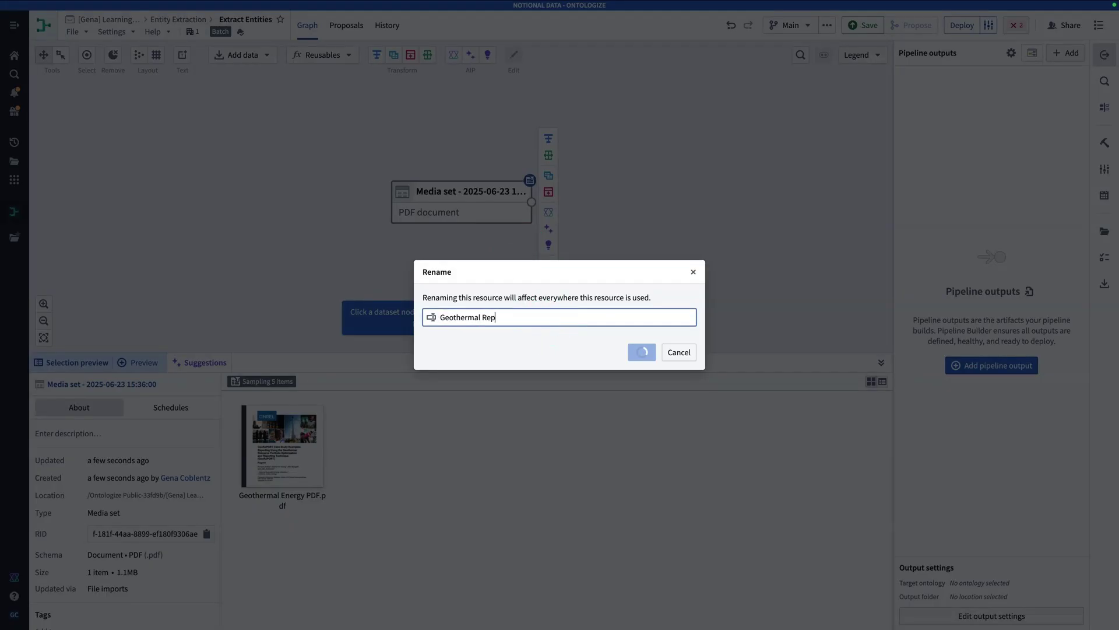
text(ort)
click(640, 353)
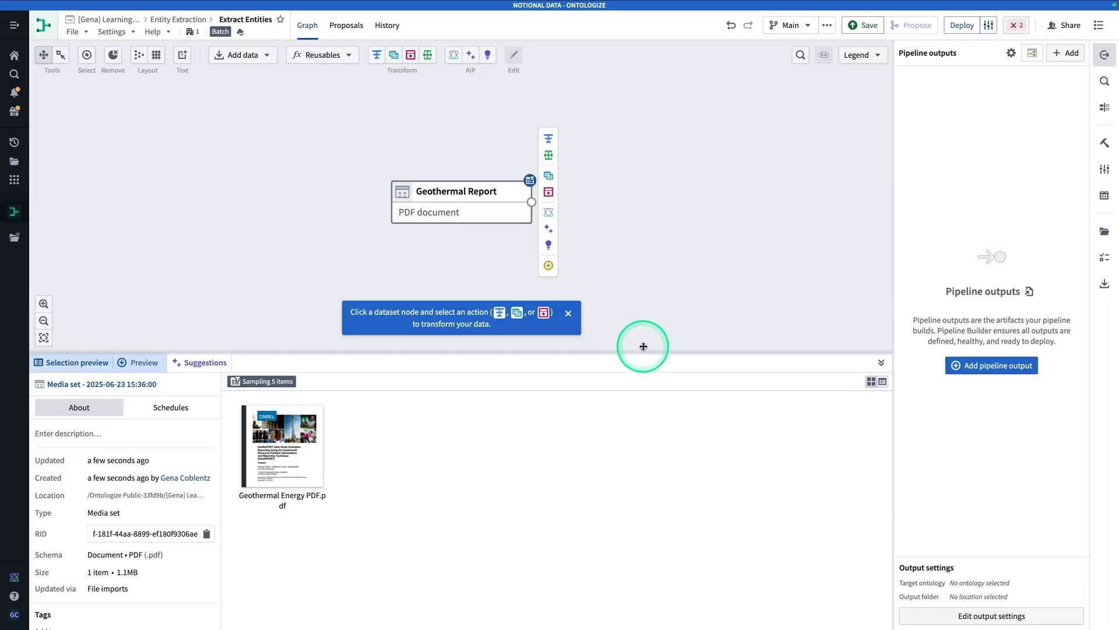
click(620, 316)
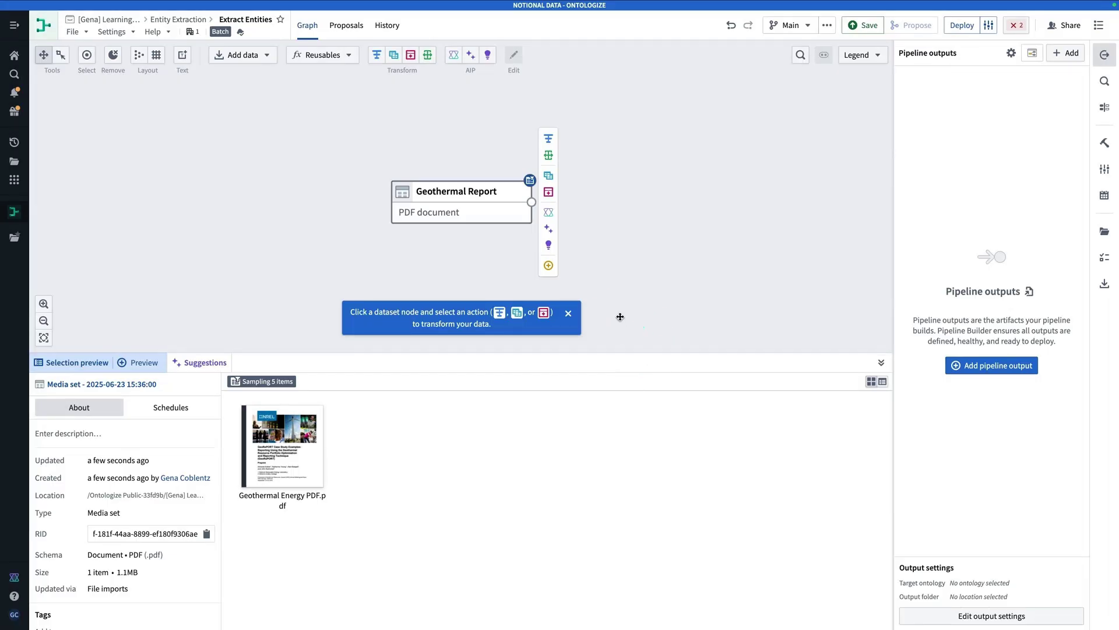
click(597, 235)
- Select the Geothermal Report node and start a Use LLM transform on it
click(429, 253)
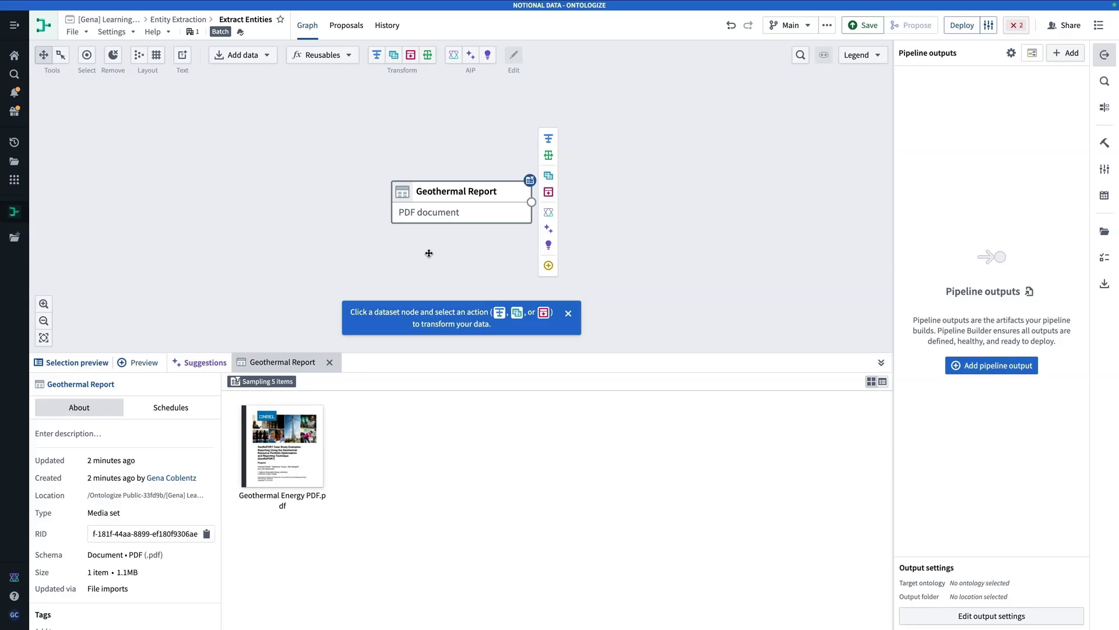
click(555, 215)
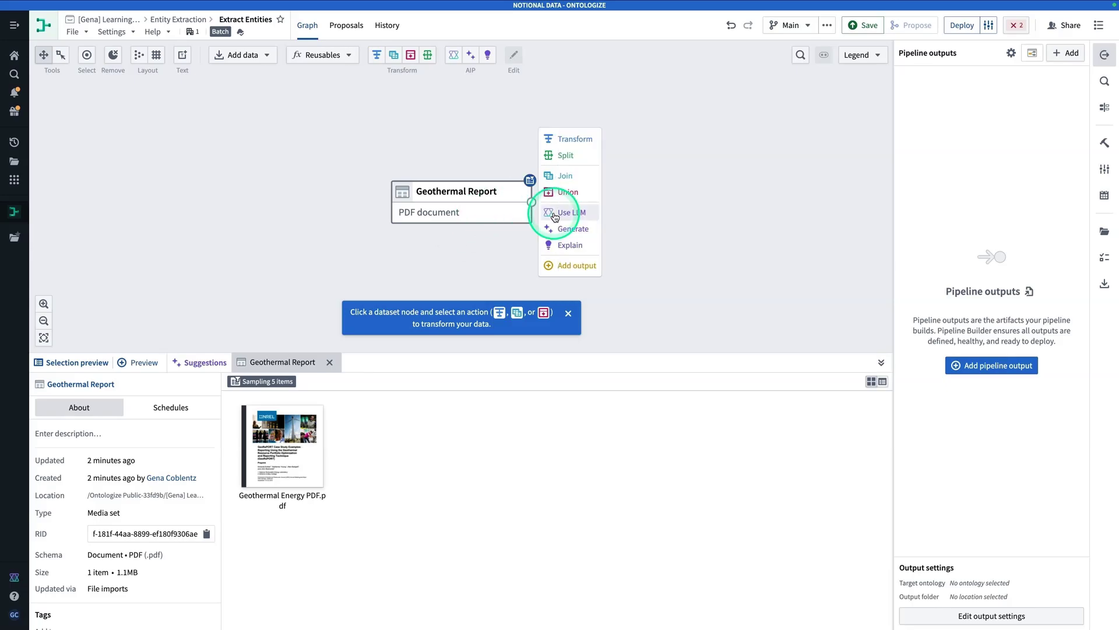
- Name the LLM transform 'Entity Extraction' and pick the Entity extraction prompt template
click(554, 215)
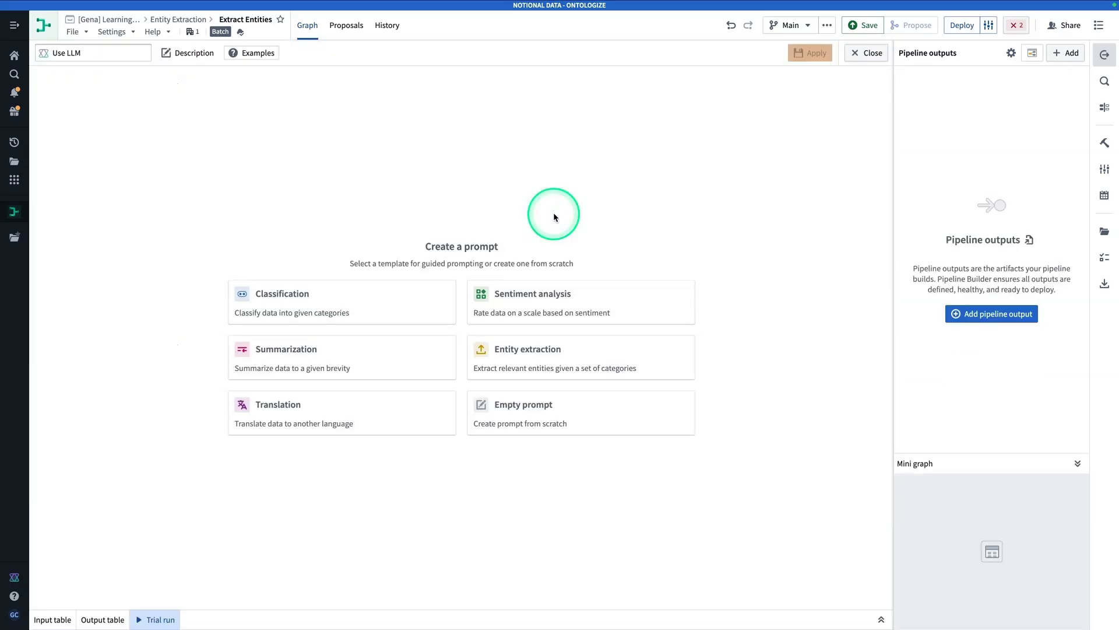
click(92, 47)
text(En)
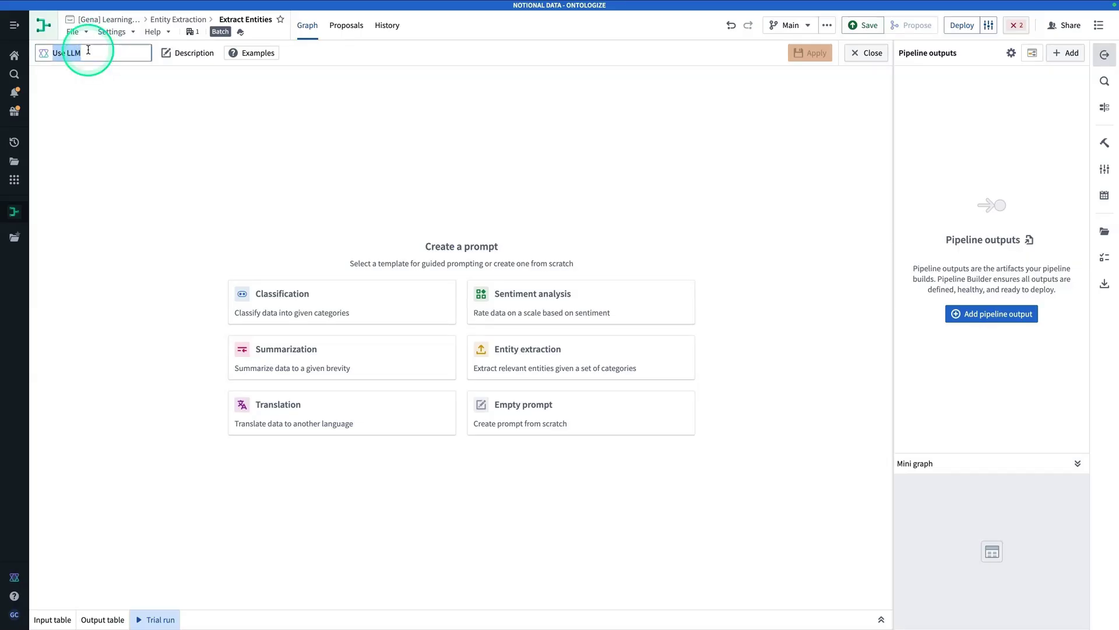
text(tity Extraction)
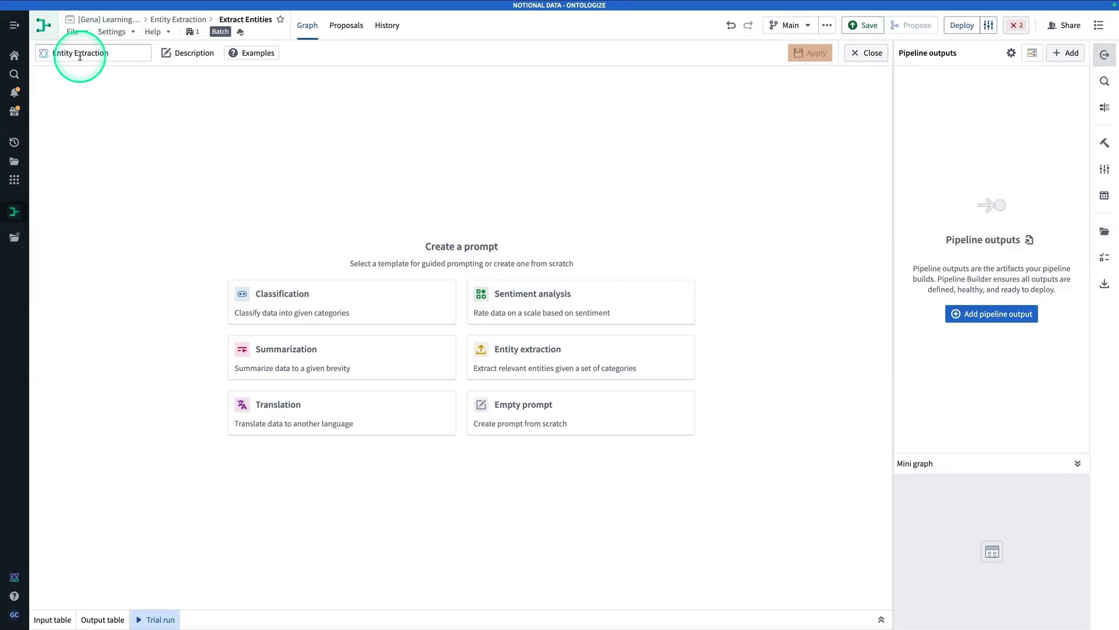
drag(82, 55, 148, 208)
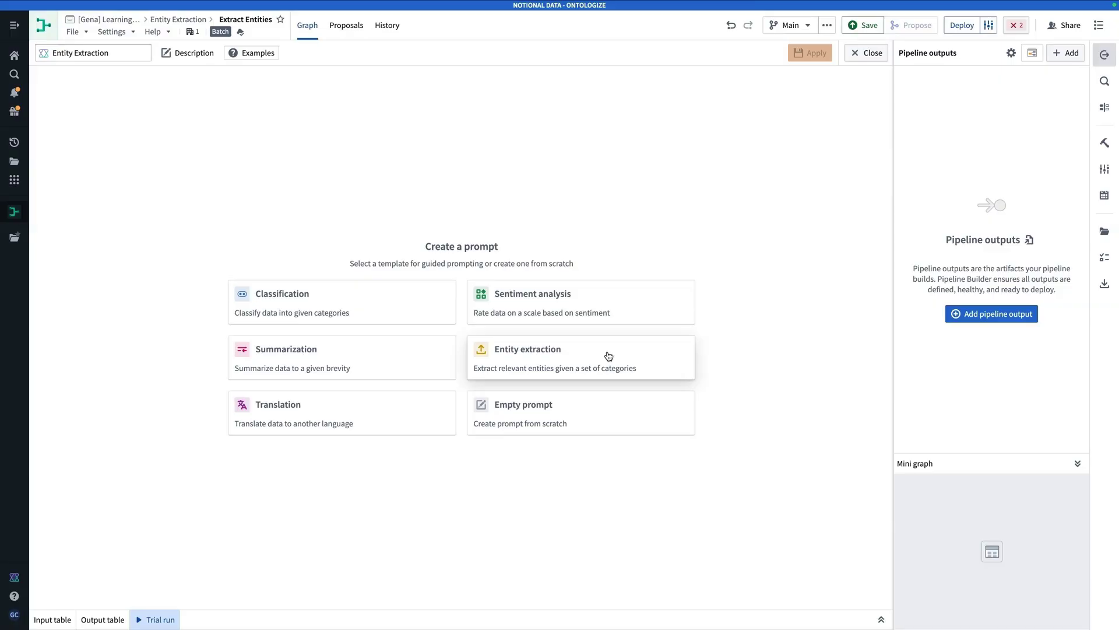
click(609, 356)
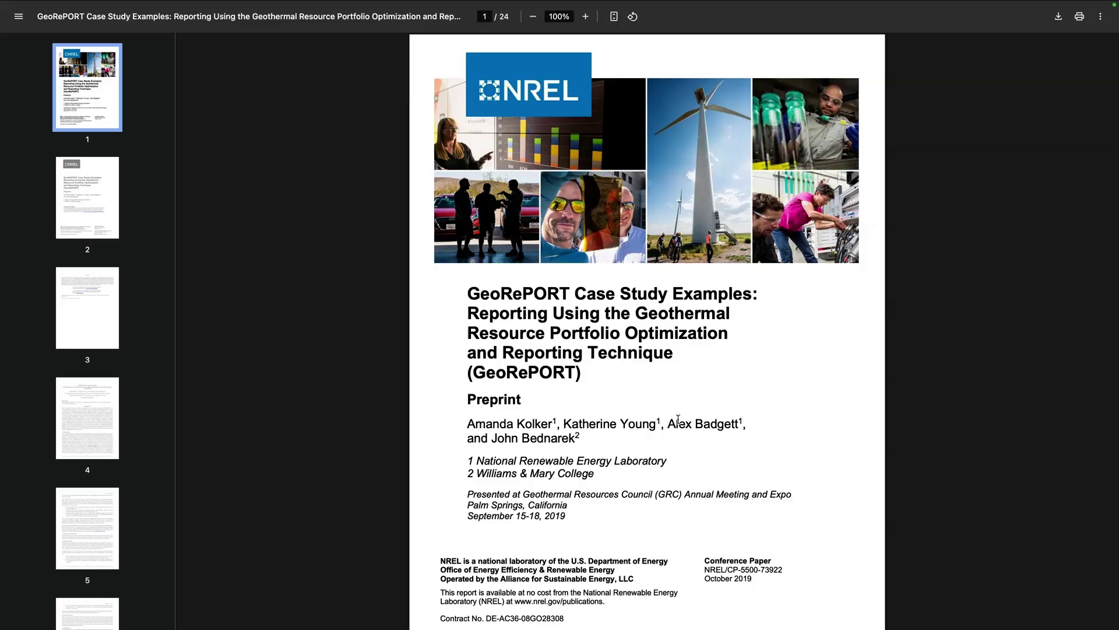
- Page through the GeoRePORT PDF to the Dixie Valley case study, then return to Pipeline Builder
scroll(709, 505, down, 20)
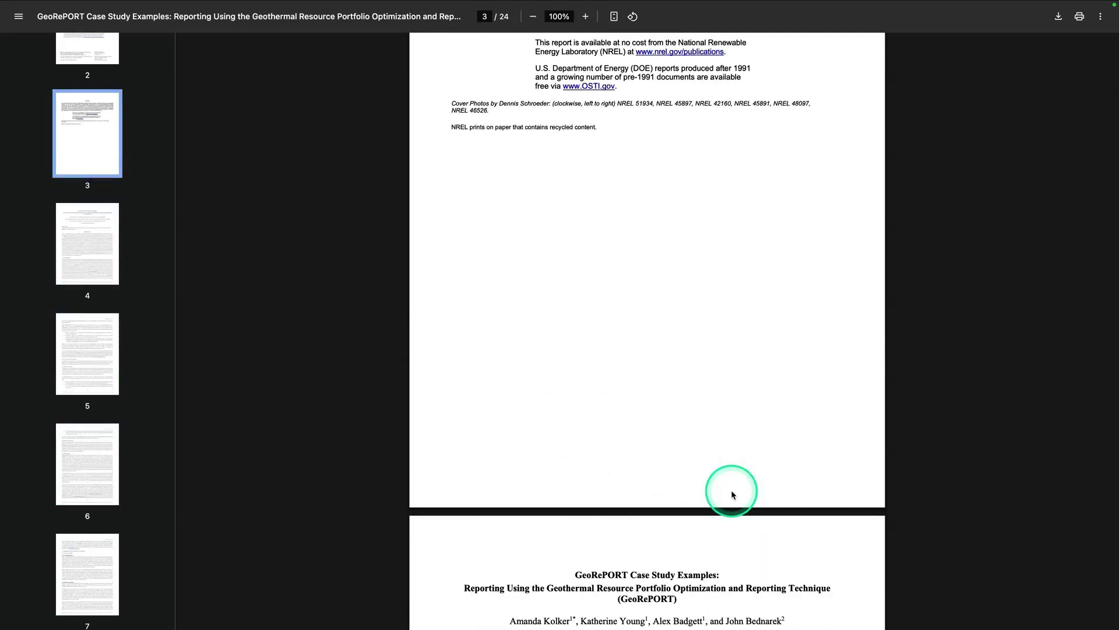
scroll(732, 494, down, 7)
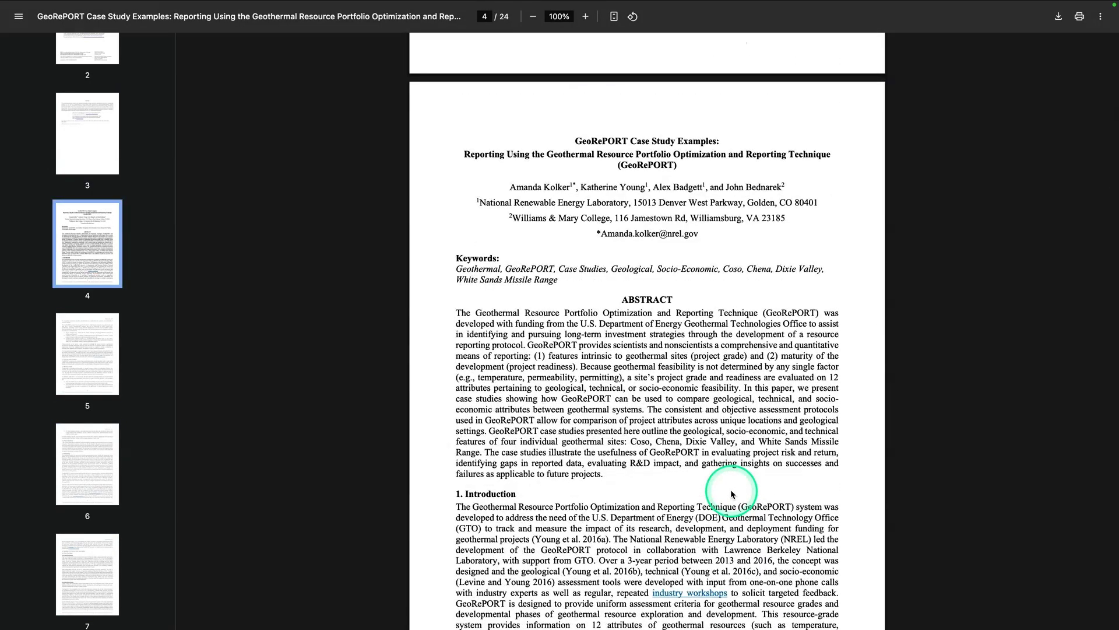
scroll(732, 494, down, 20)
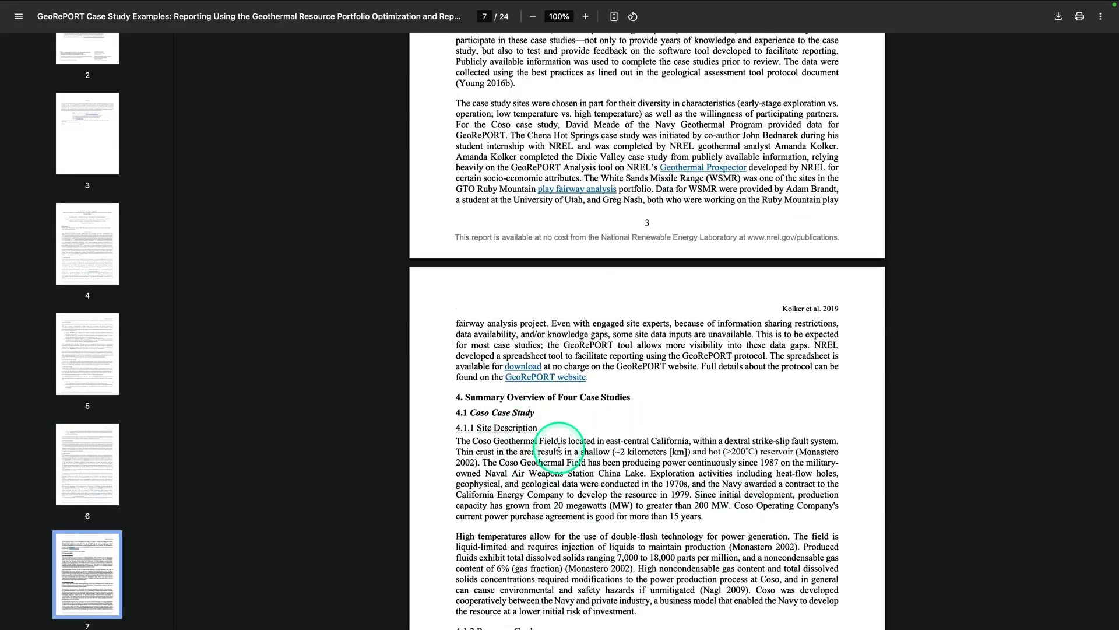
scroll(557, 446, down, 18)
scroll(557, 446, down, 19)
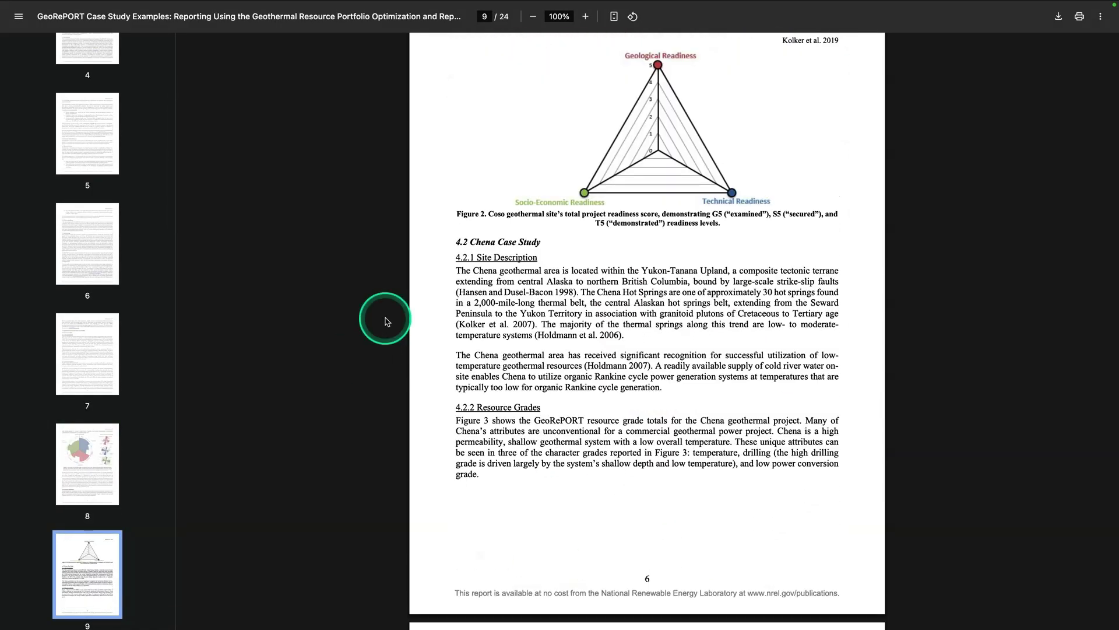
scroll(533, 282, down, 2)
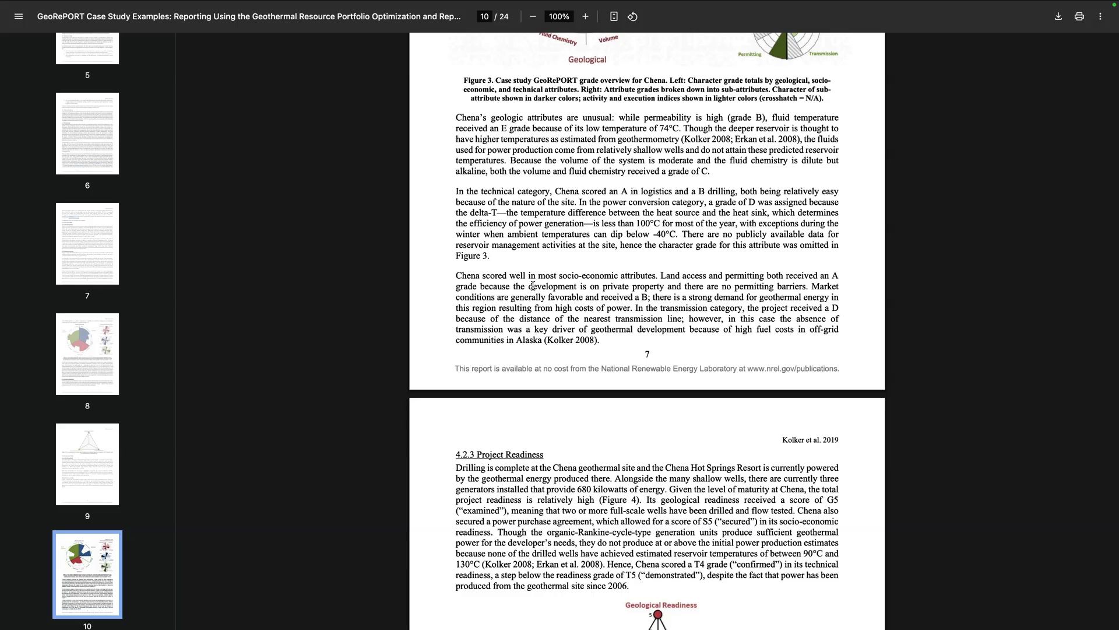
scroll(536, 367, down, 10)
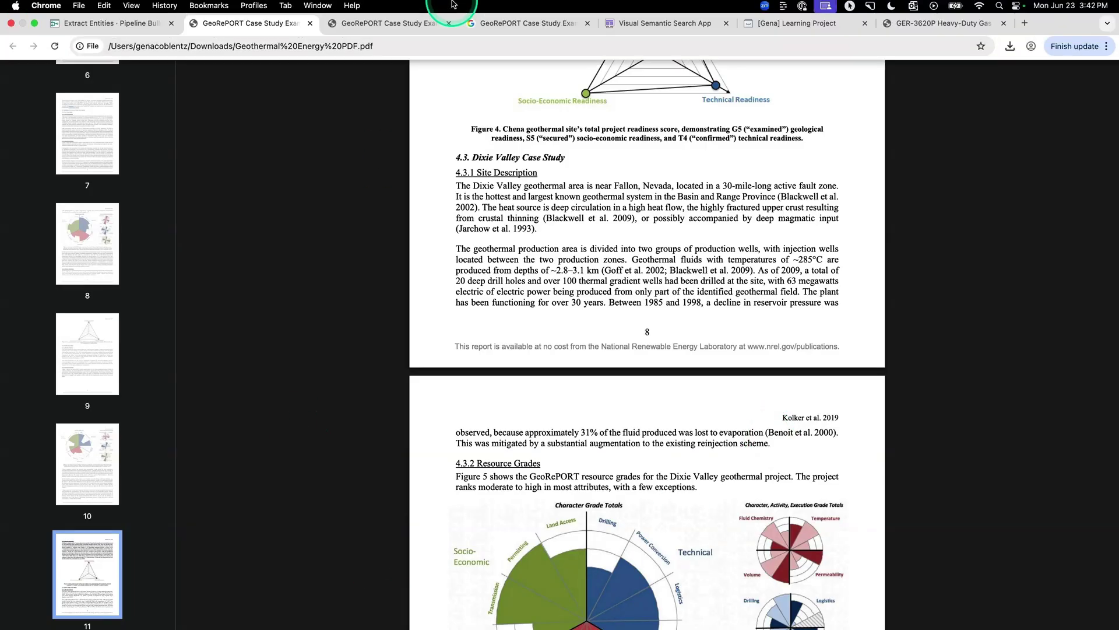
click(453, 23)
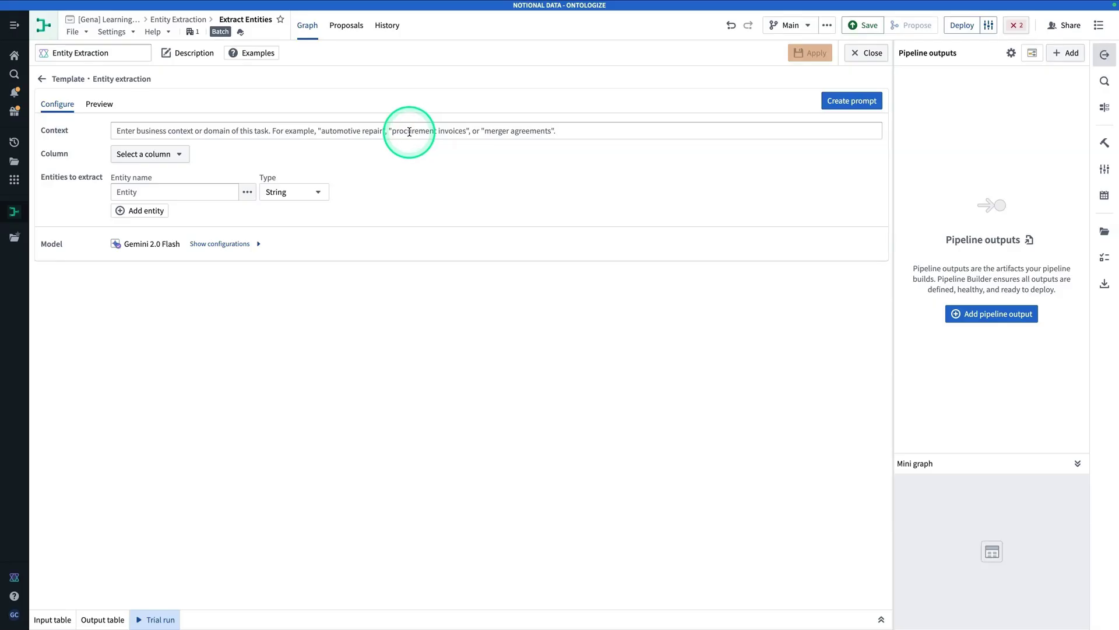
- Enter 'Geothermal energy' as the business context and choose media_reference as the input column
click(409, 132)
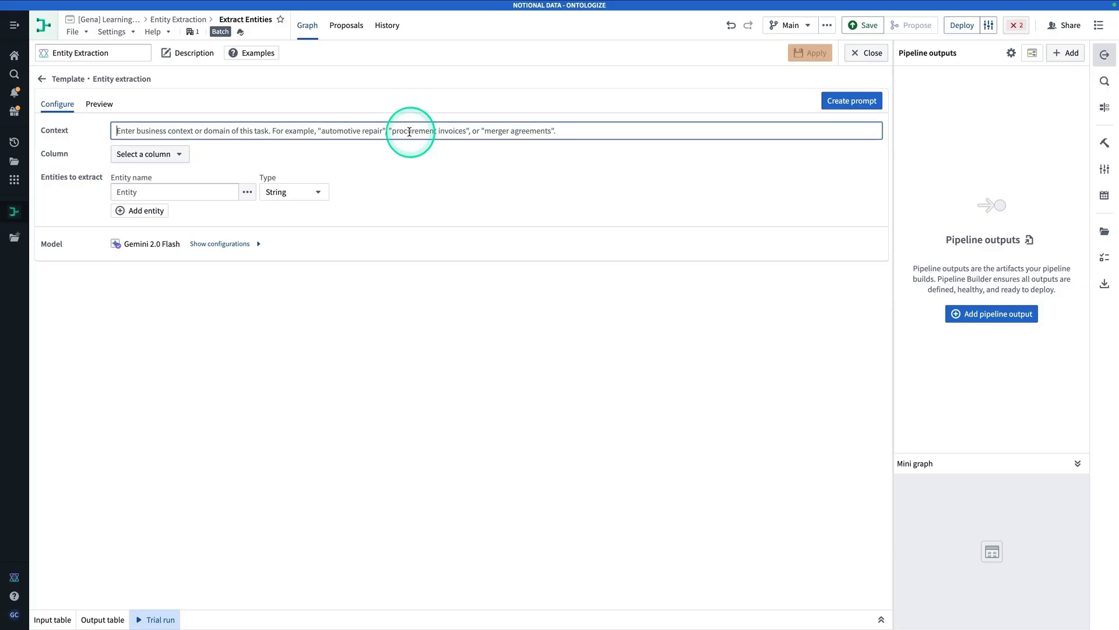
text(Geotherman)
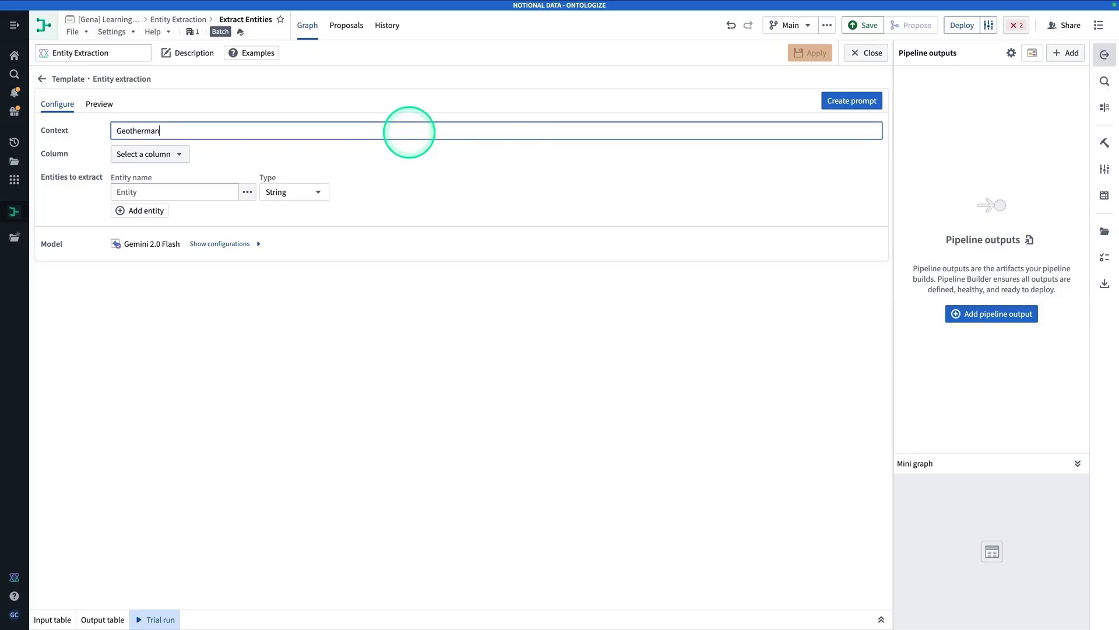
key(BackSpace)
text(l energy)
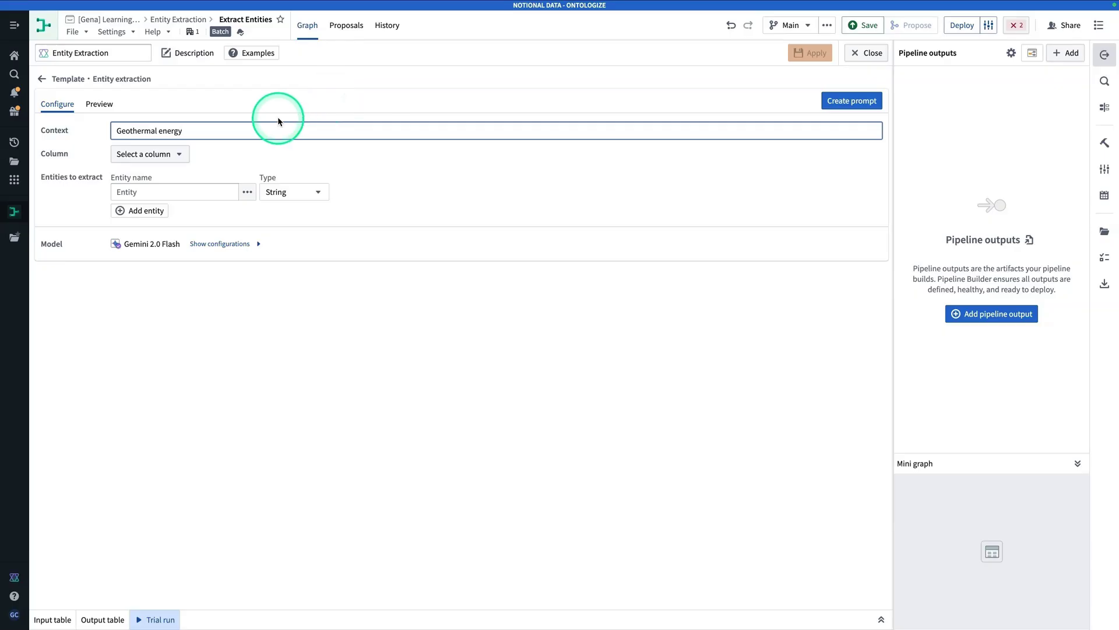
click(148, 153)
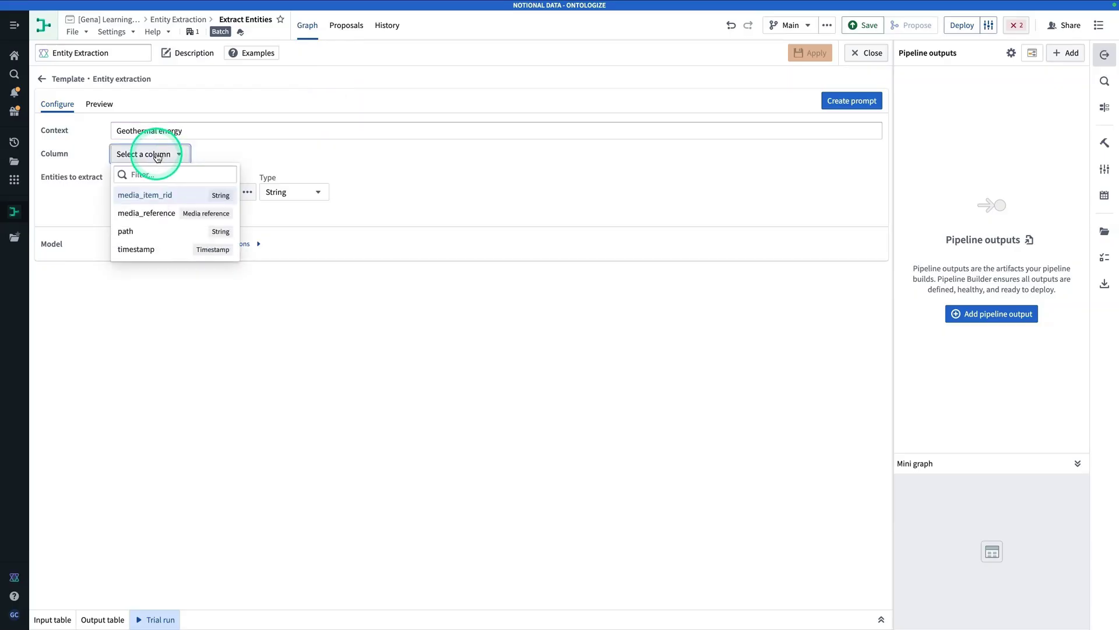
click(199, 217)
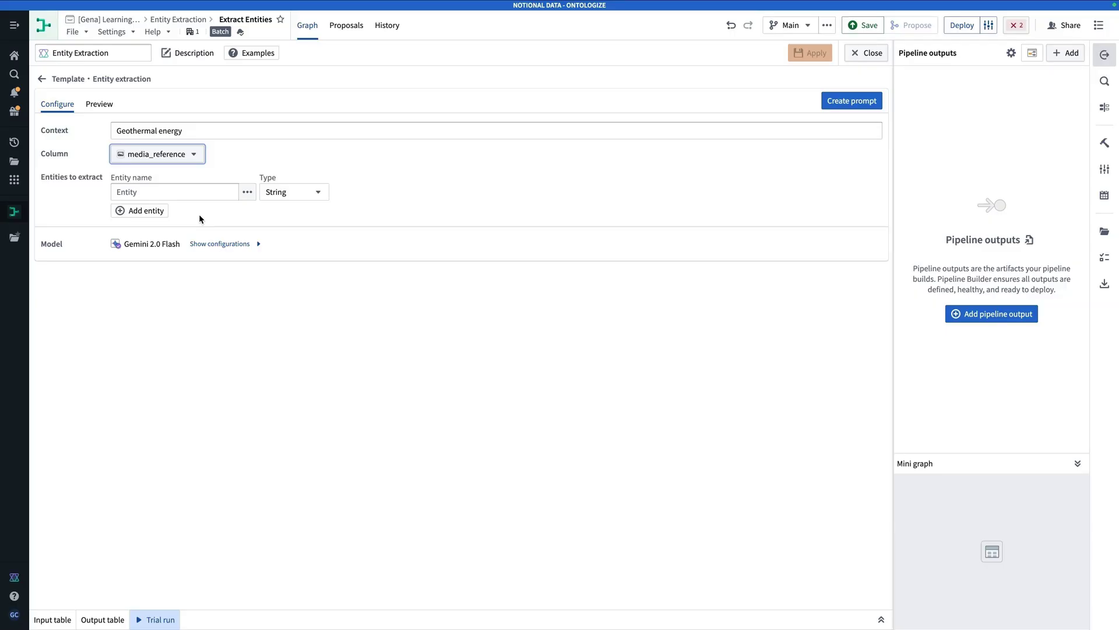
- List three String entities to extract: place, project and cited paper
click(171, 191)
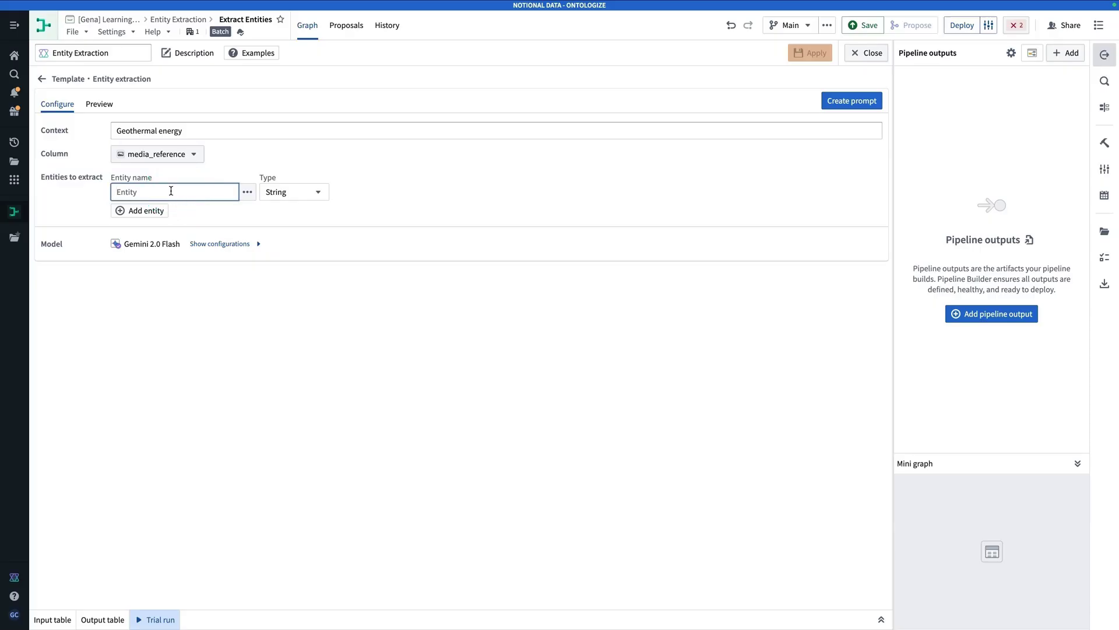
text(place)
click(165, 210)
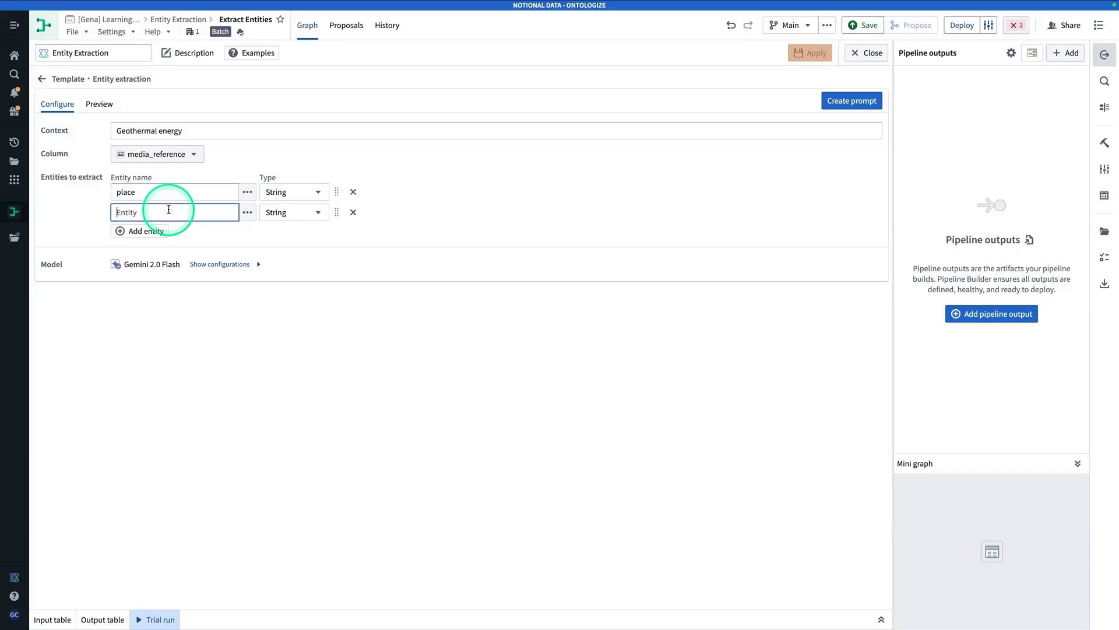
text(project)
click(150, 230)
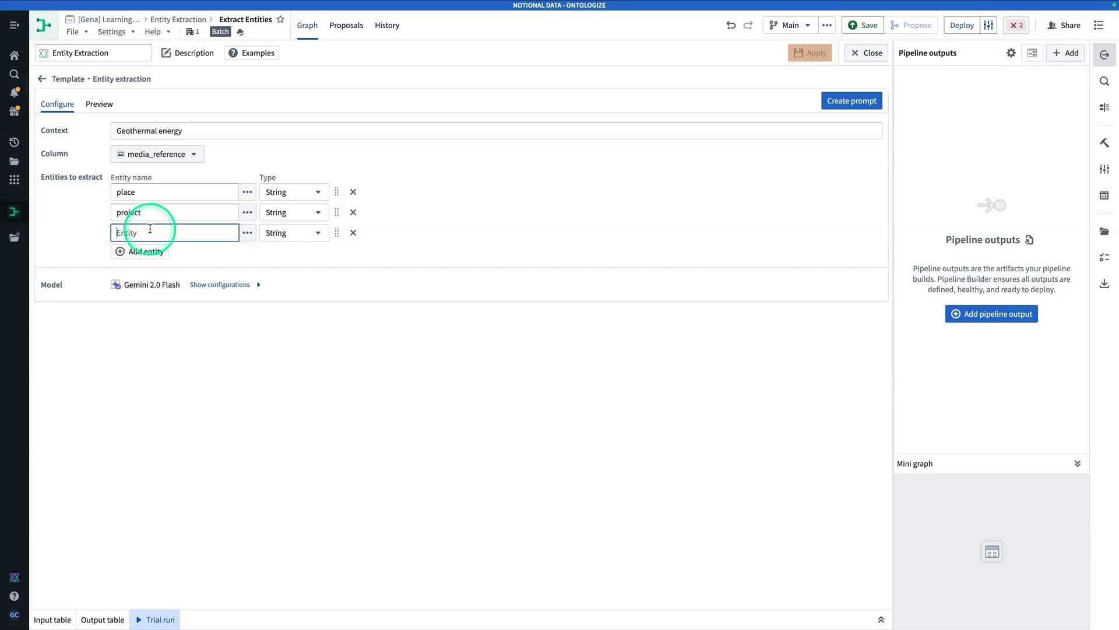
text(cited paper)
click(175, 320)
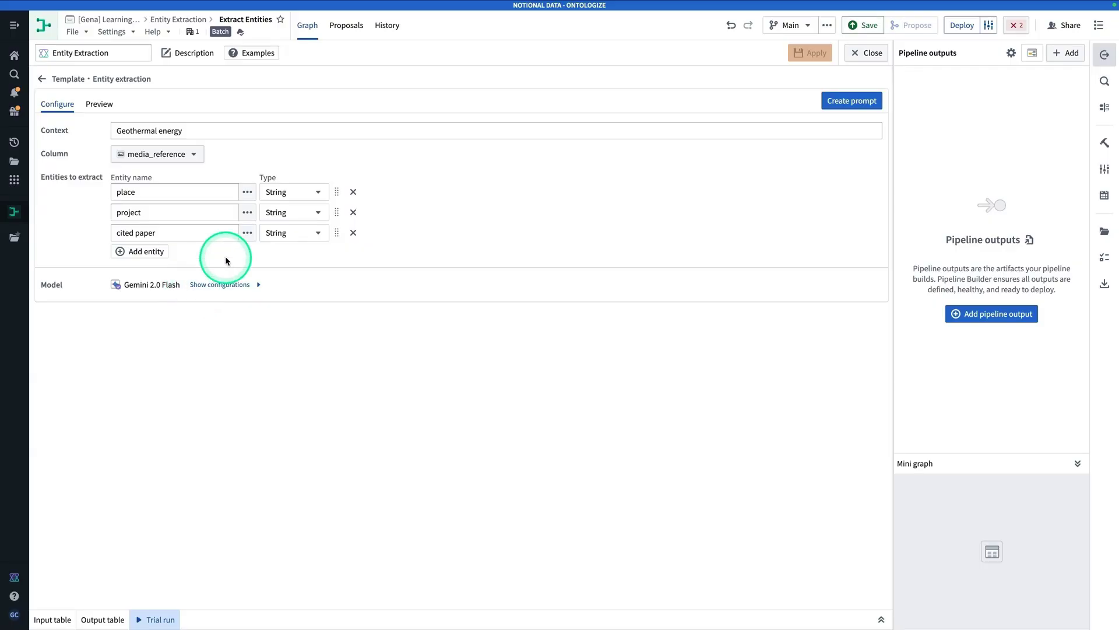
- Generate the full Use LLM prompt from the entity template and review its Geothermal-energy extraction instructions
click(854, 102)
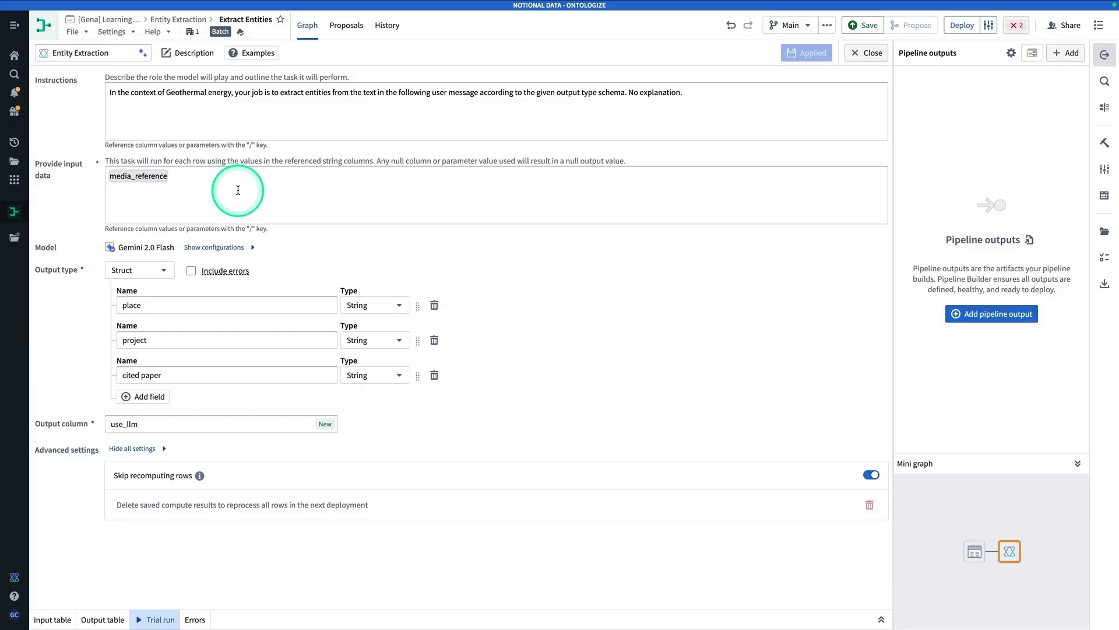
click(137, 106)
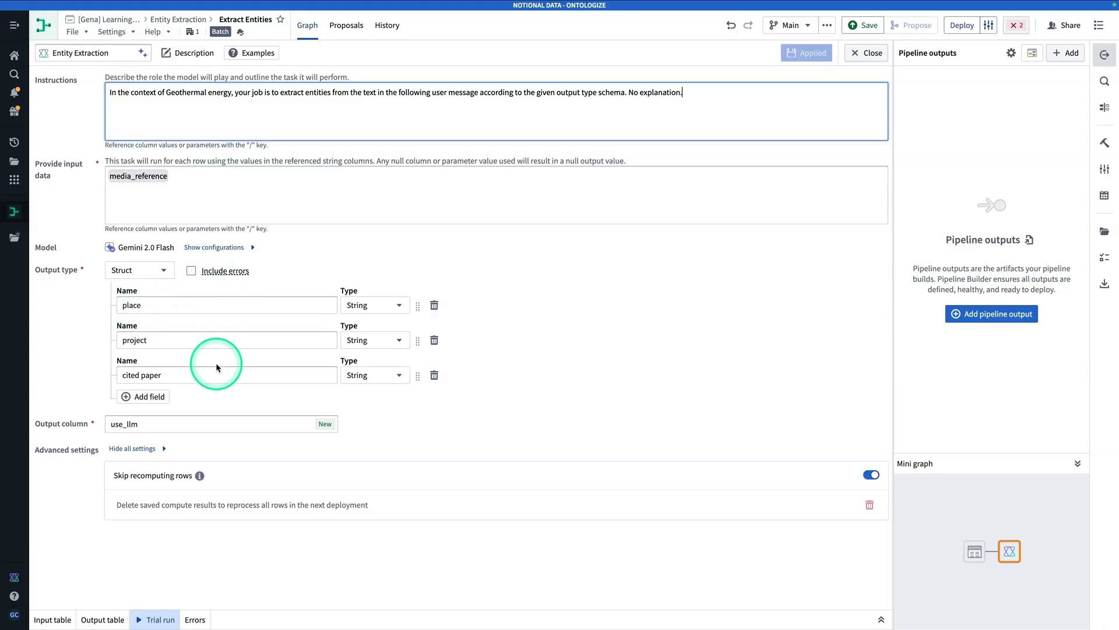
- Rename the LLM output column to extracted_entities
click(205, 421)
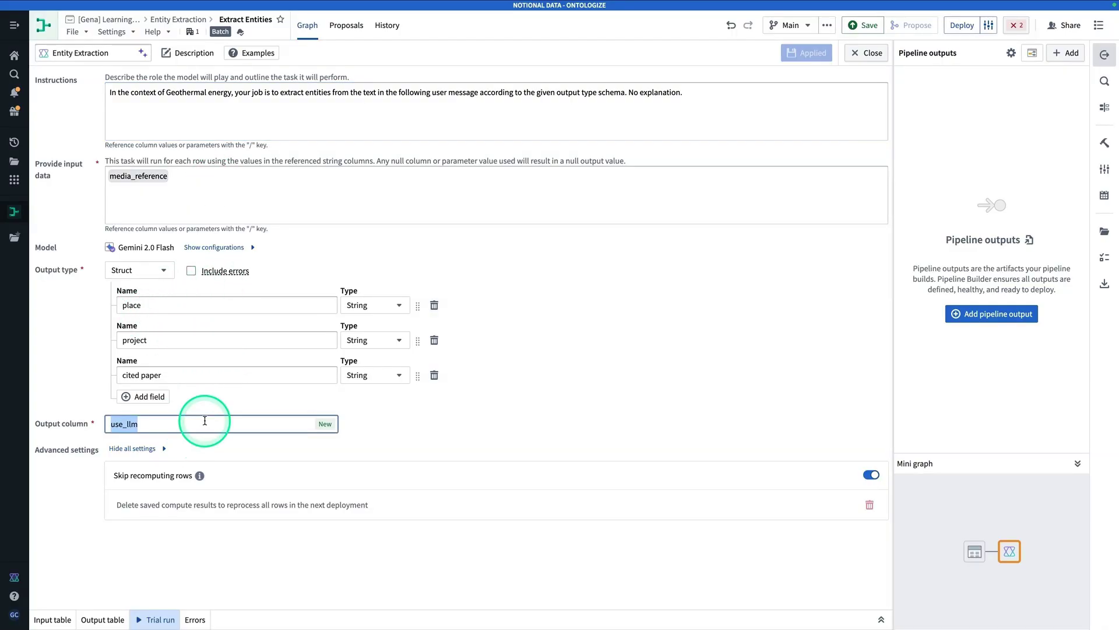
text(extracted)eb)
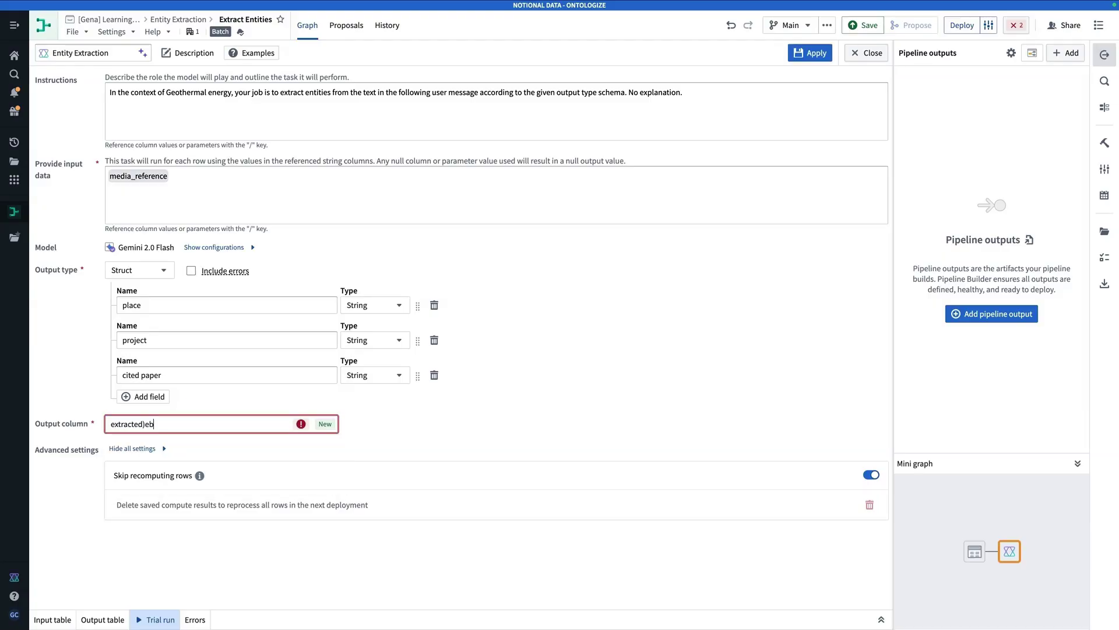
key(BackSpace)
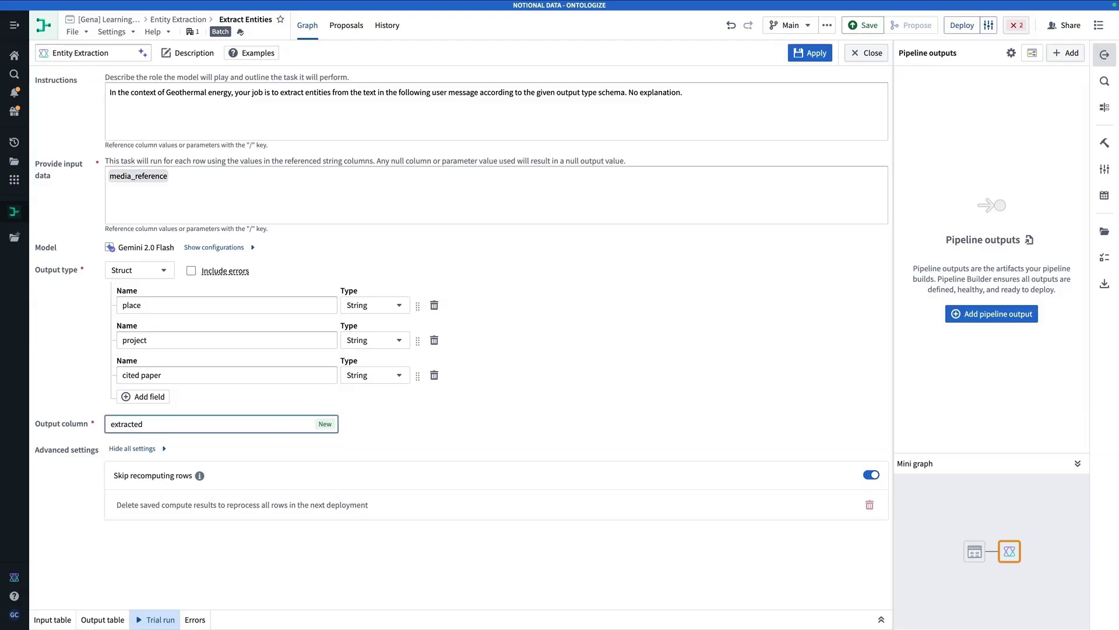
text(_entities)
click(690, 439)
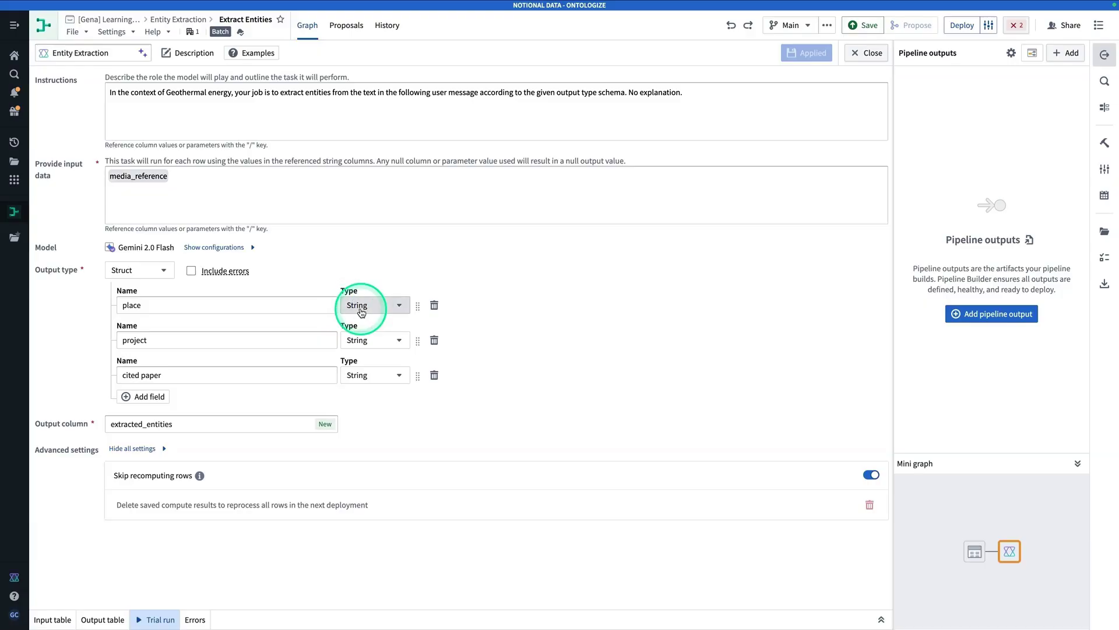
- Make place, project and cited paper Array (String) fields and apply, discarding saved compute results
click(361, 307)
click(372, 347)
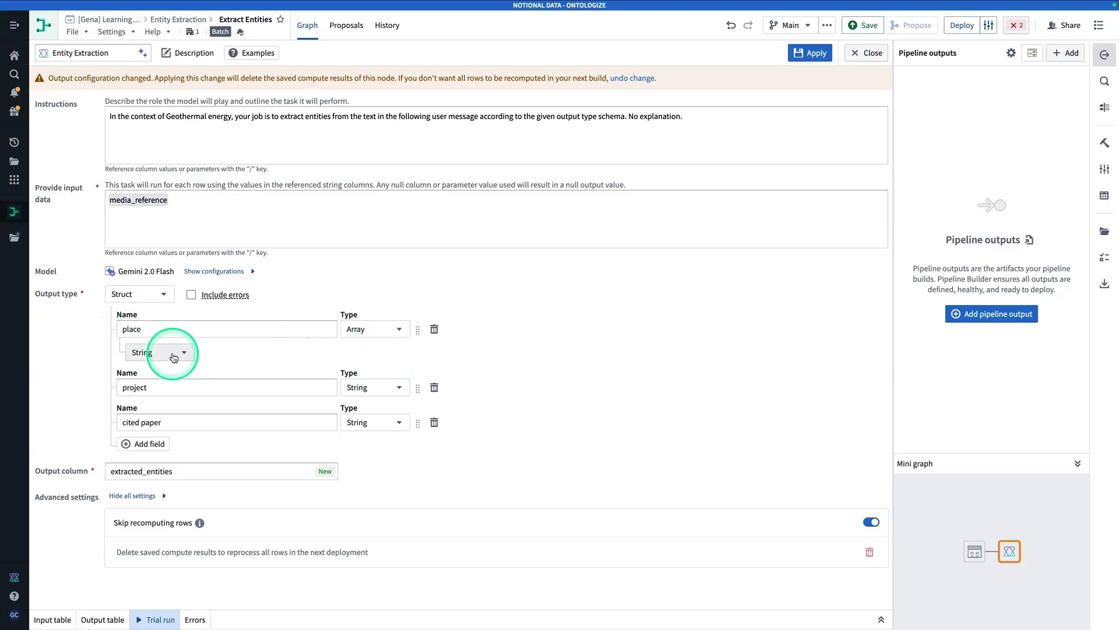
click(357, 388)
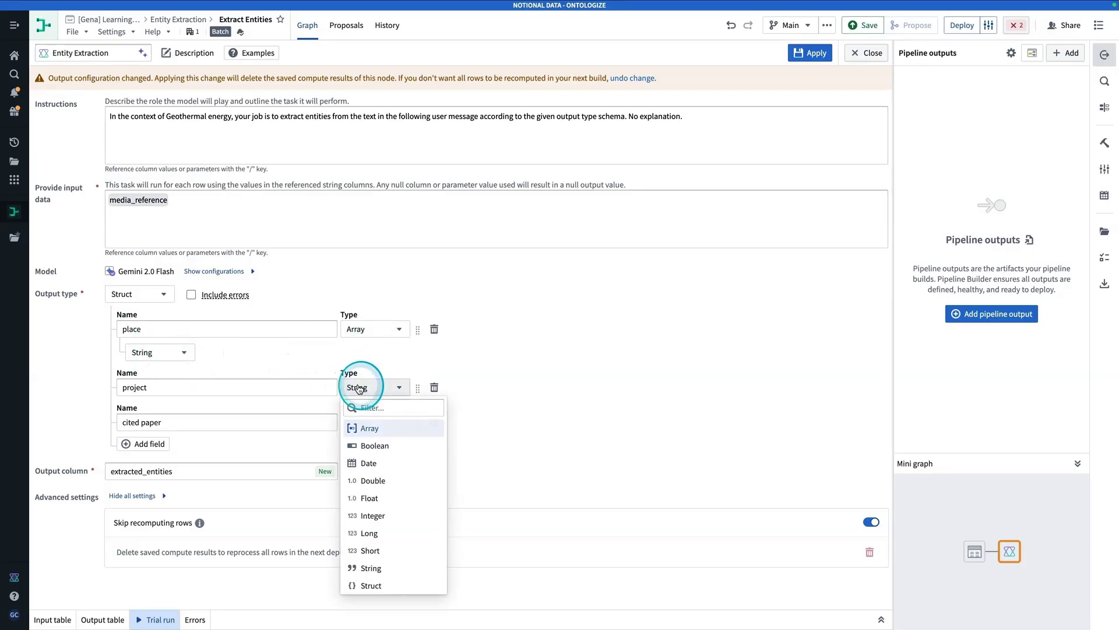
click(361, 429)
click(374, 445)
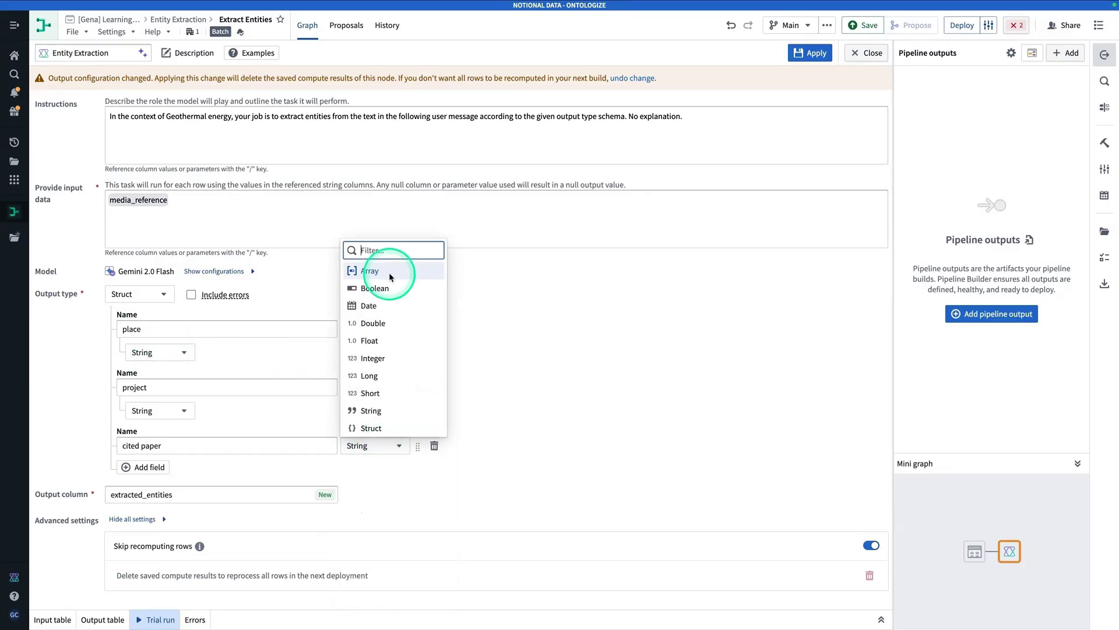
click(387, 270)
scroll(497, 294, down, 1)
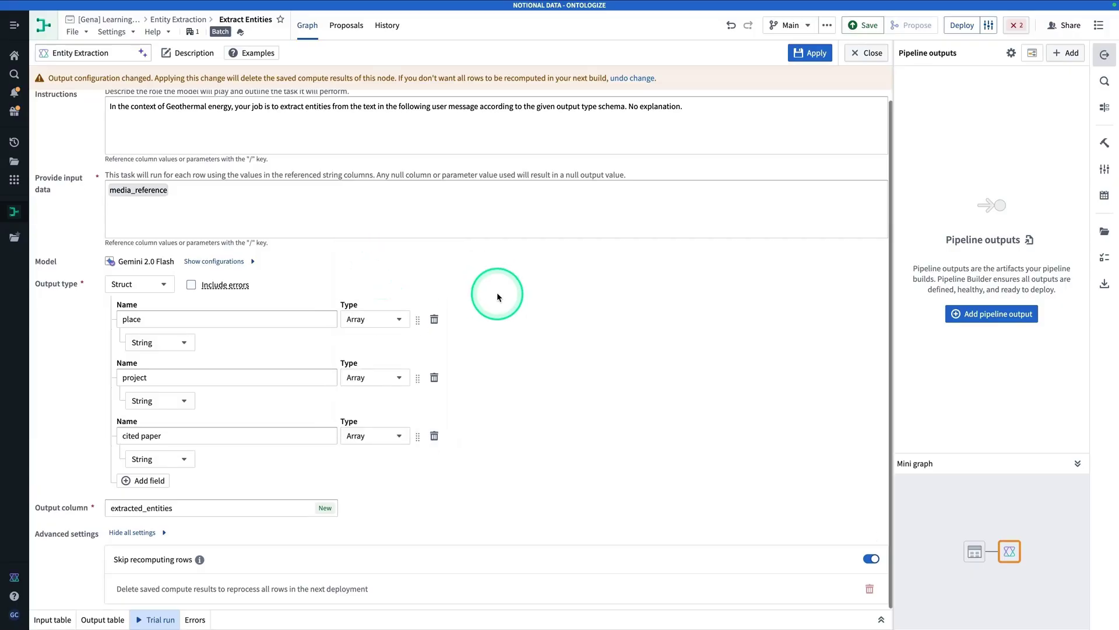
click(341, 424)
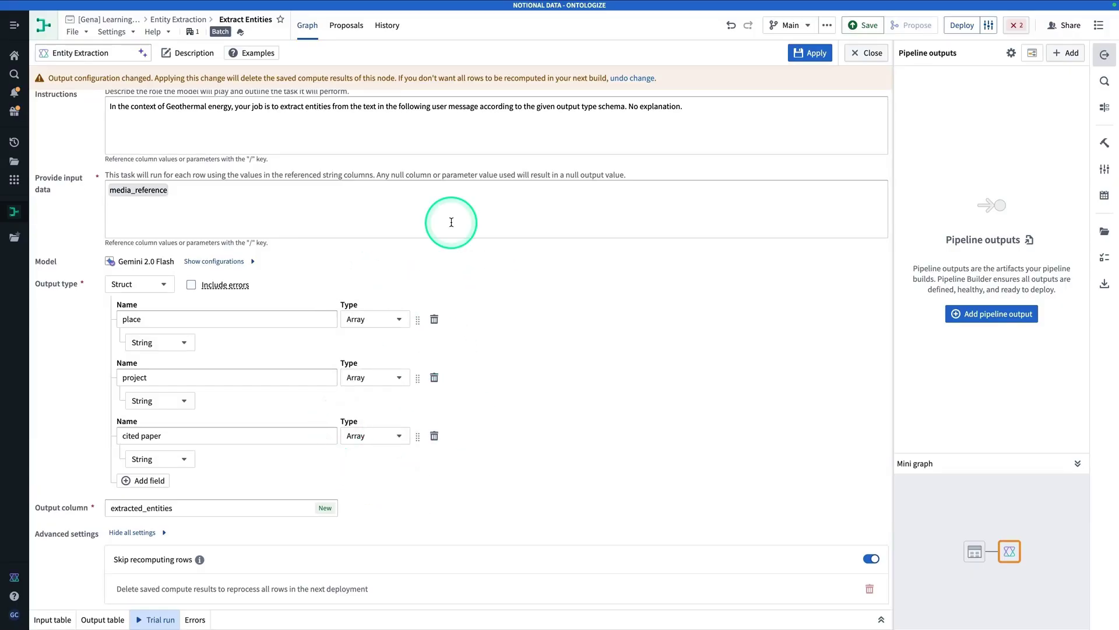
click(812, 55)
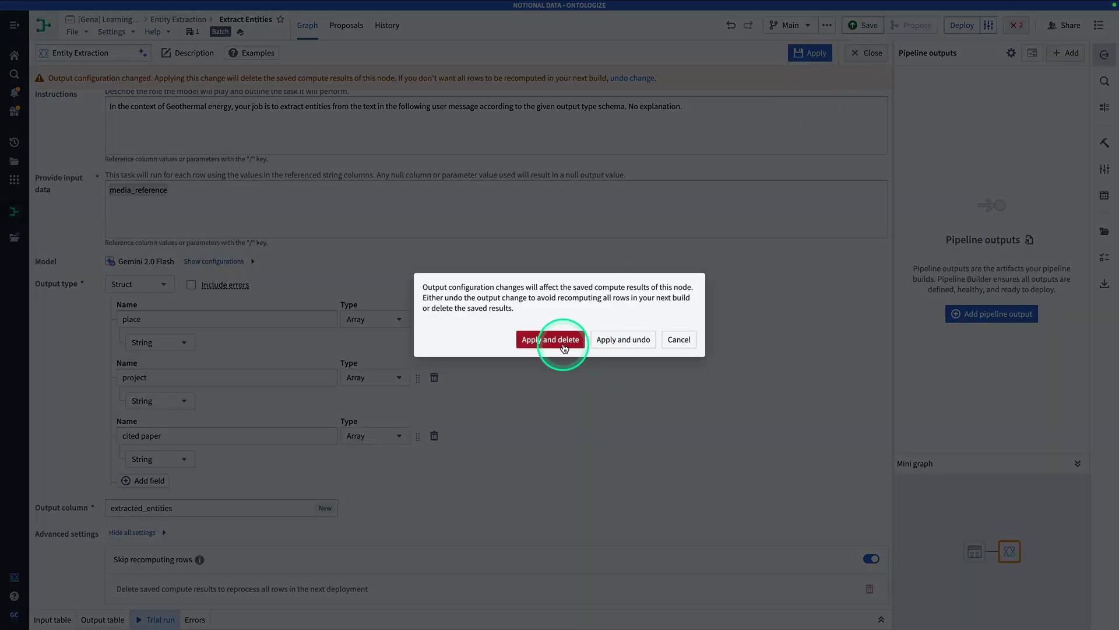
click(576, 341)
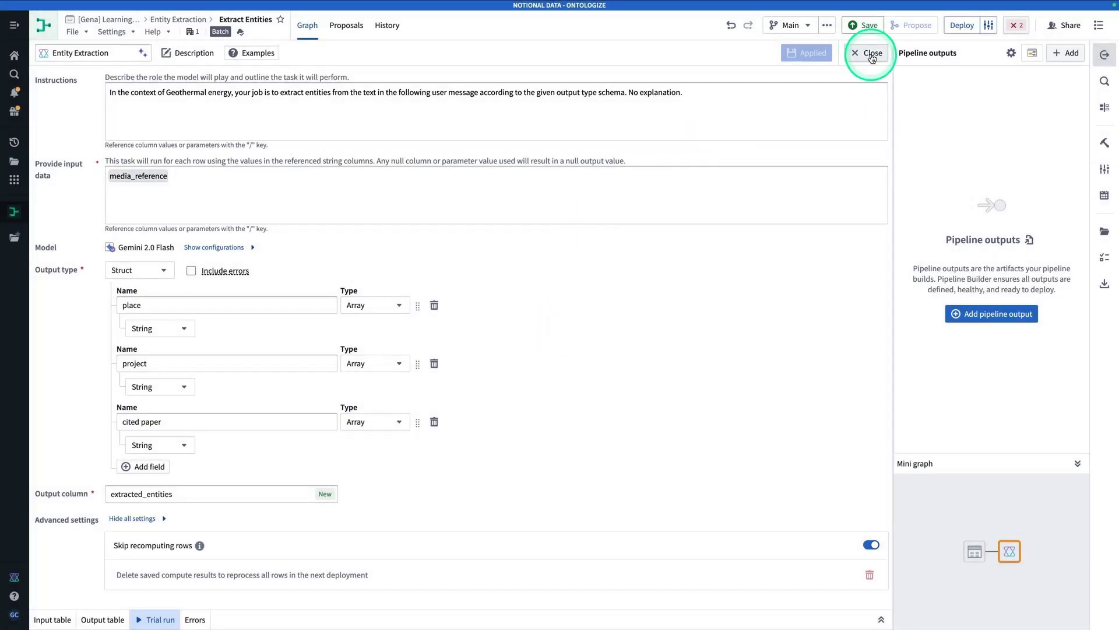
- Return to the pipeline graph and view row 1's extracted_entities JSON in the Selection preview
click(872, 55)
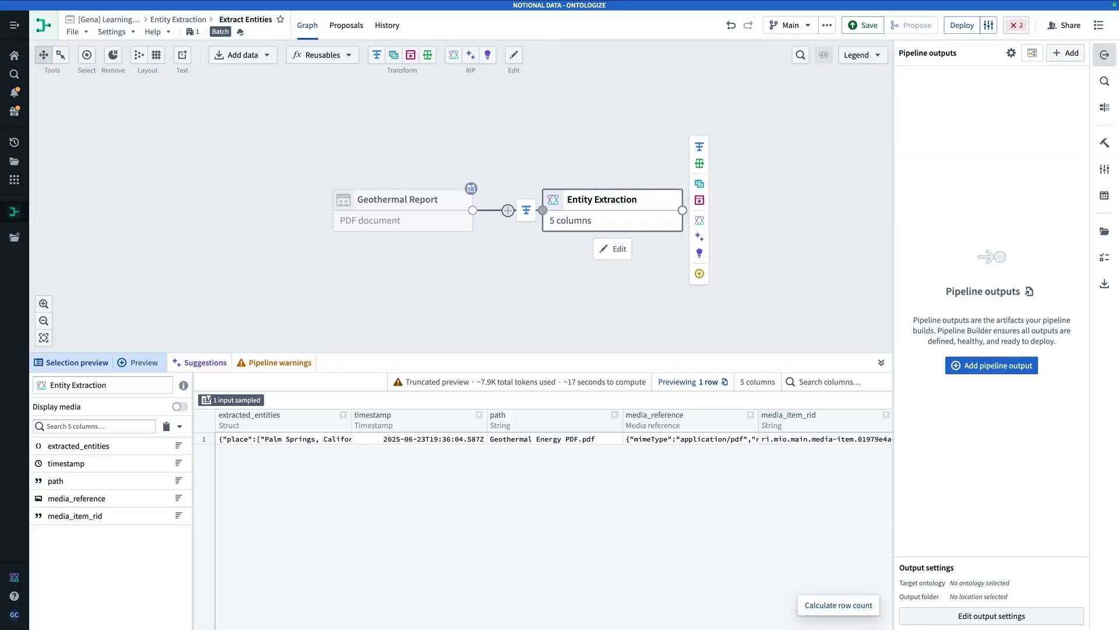
click(301, 445)
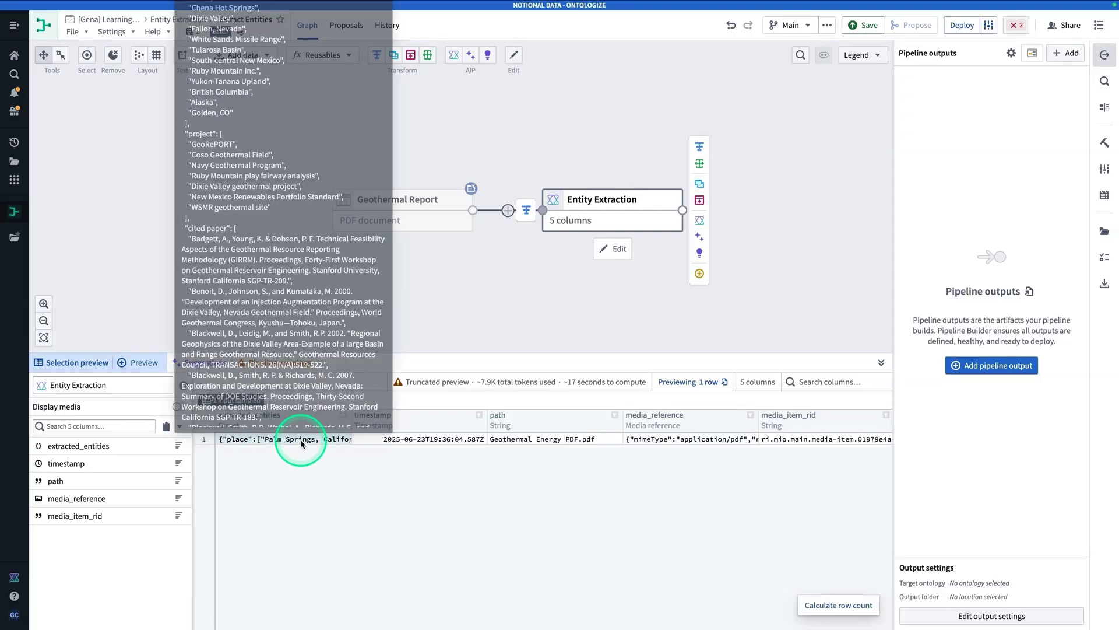
mouse_move(300, 439)
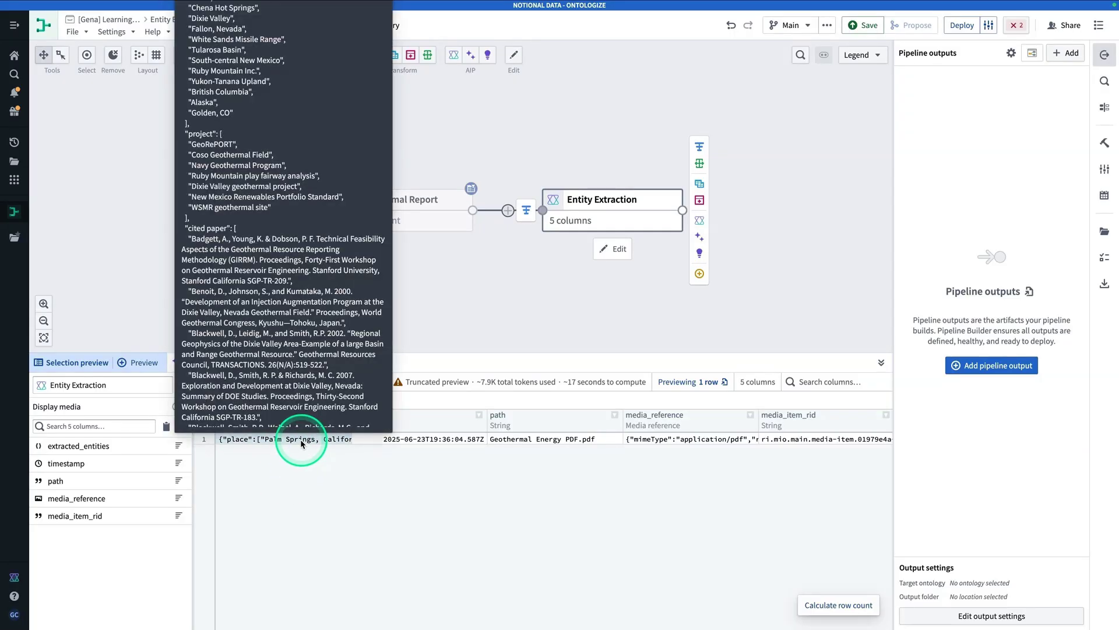
- Show row 1's full extracted_entities content in an enlarged preview area
right_click(299, 439)
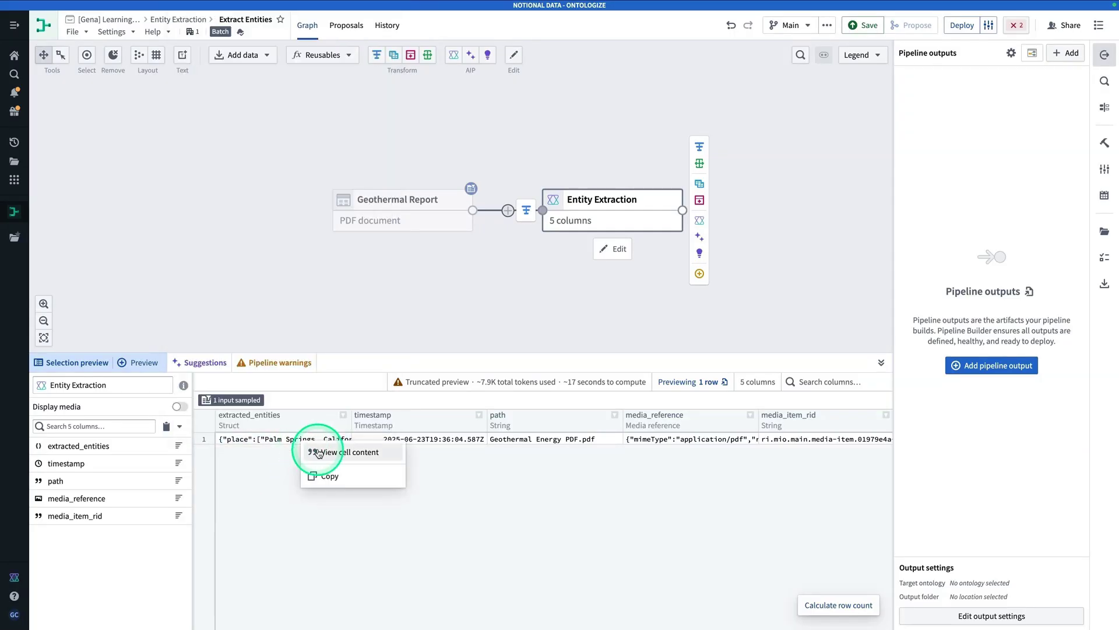
click(320, 452)
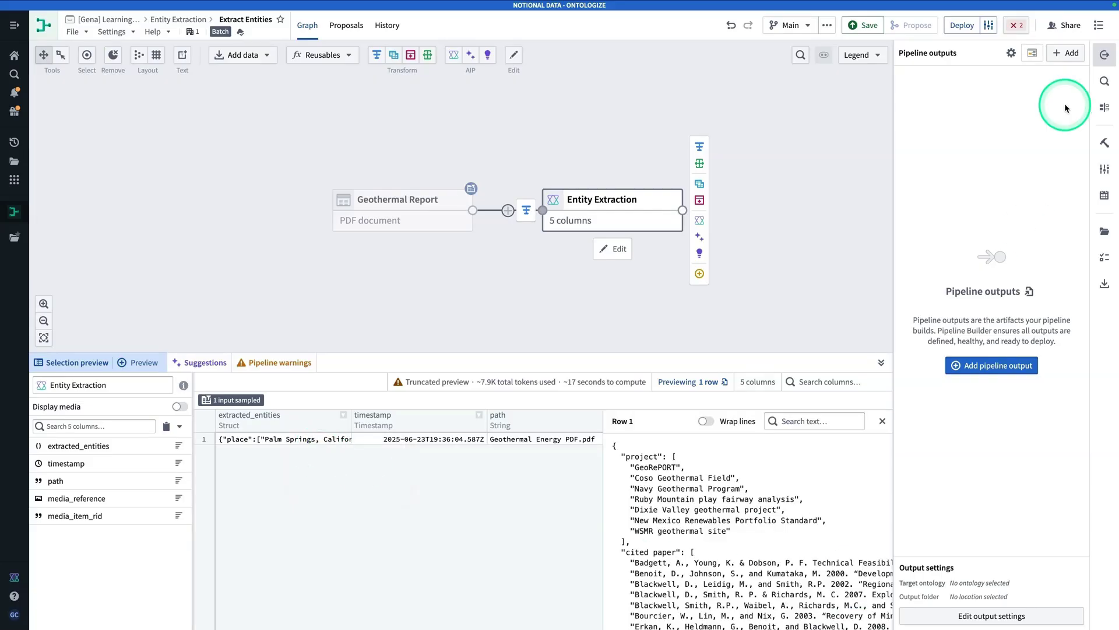
click(1106, 58)
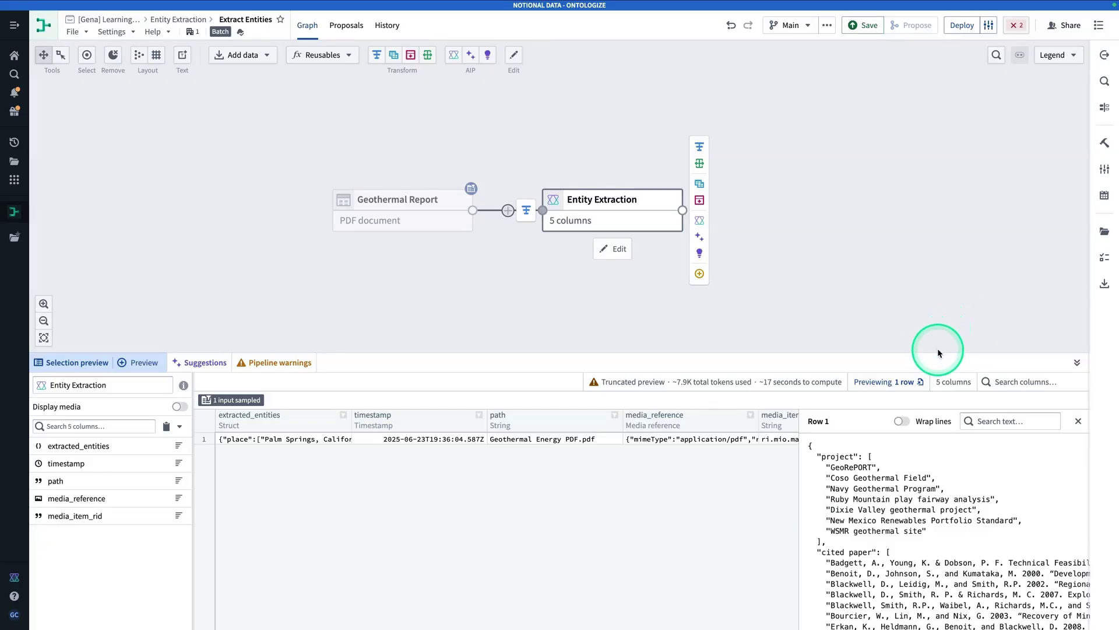
drag(938, 352, 928, 202)
click(937, 375)
key(ctrl+a)
scroll(928, 303, up, 10)
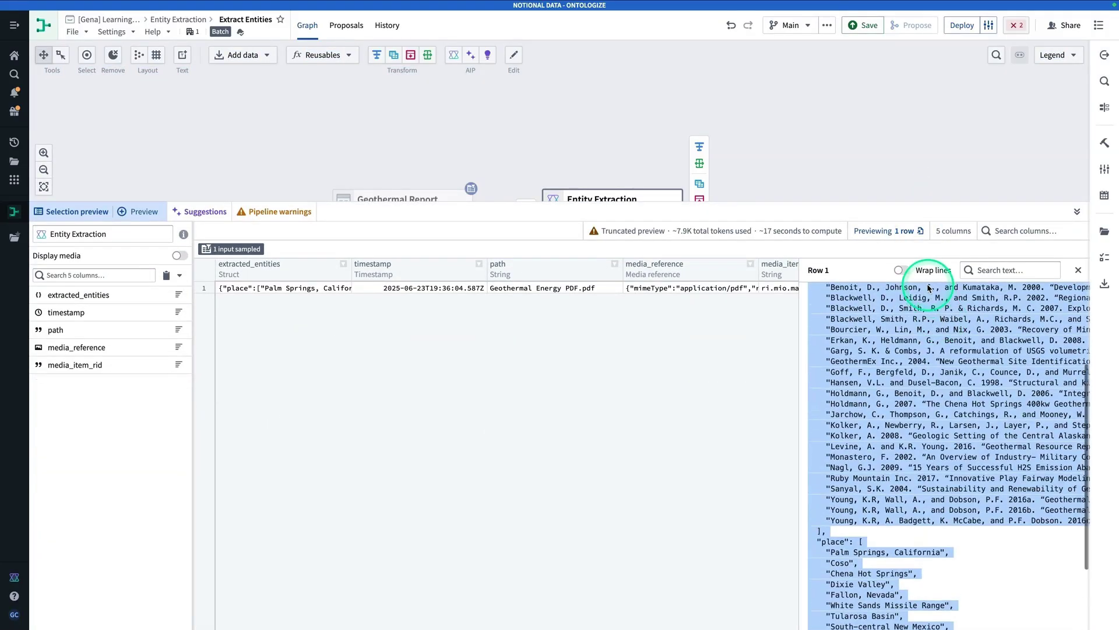
drag(968, 348, 983, 348)
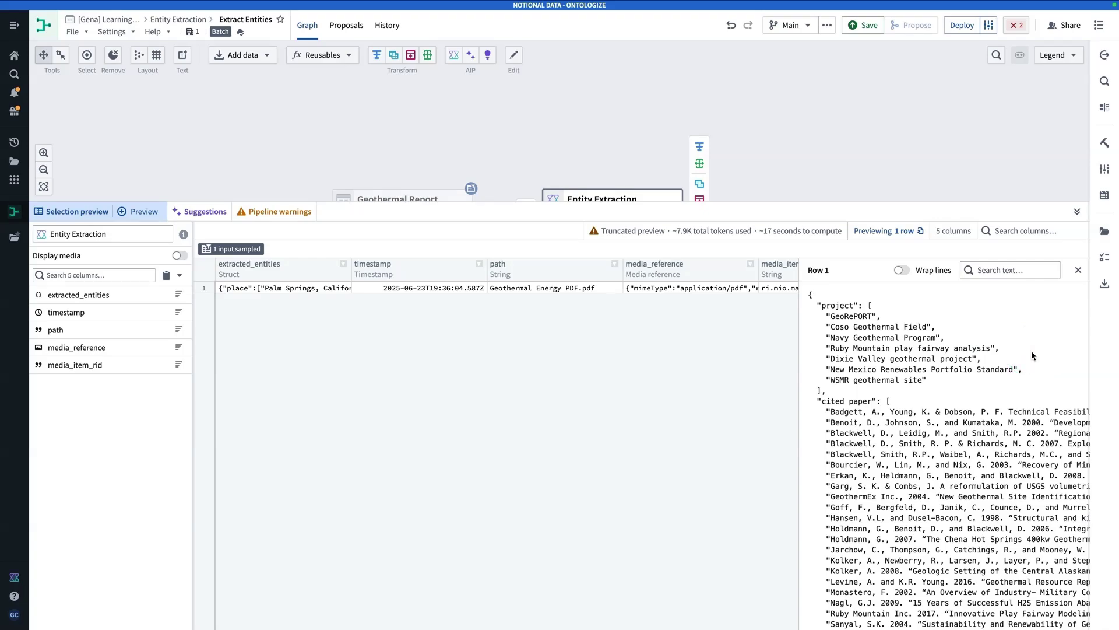
- Inspect the extracted project and place lists, then hide the data preview
drag(1031, 351, 799, 324)
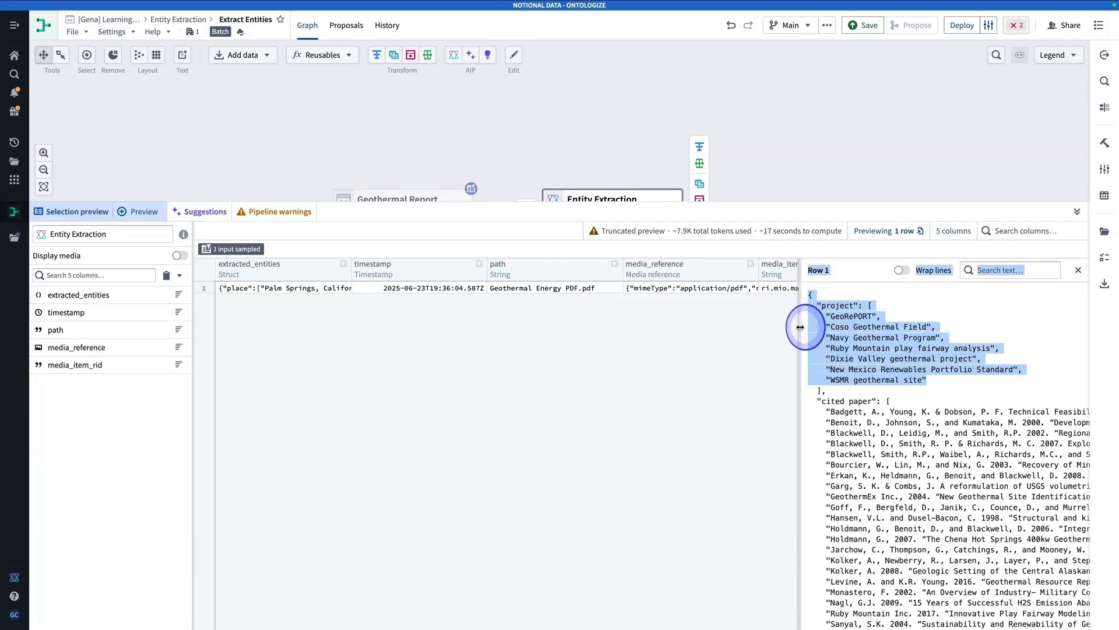
scroll(894, 375, down, 2)
scroll(979, 544, right, 15)
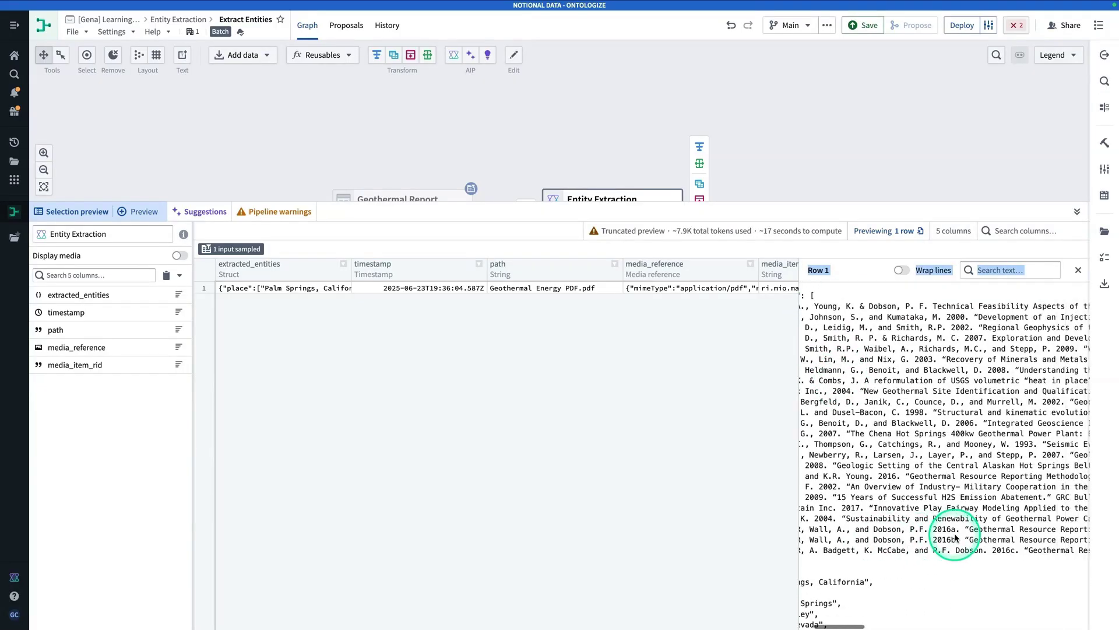
scroll(946, 528, left, 15)
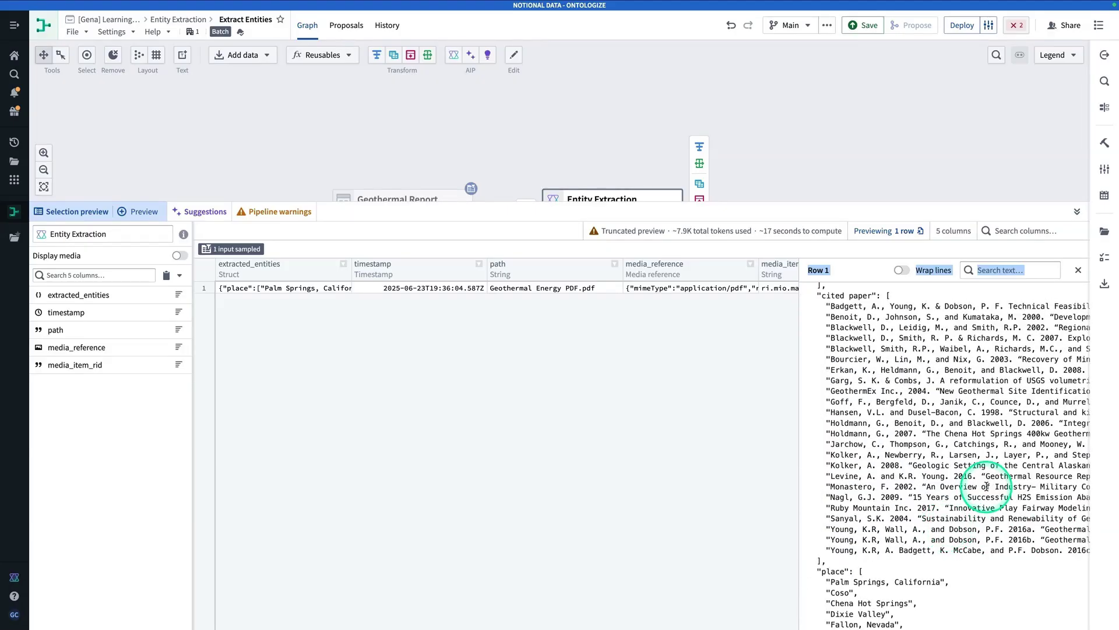
scroll(985, 486, down, 2)
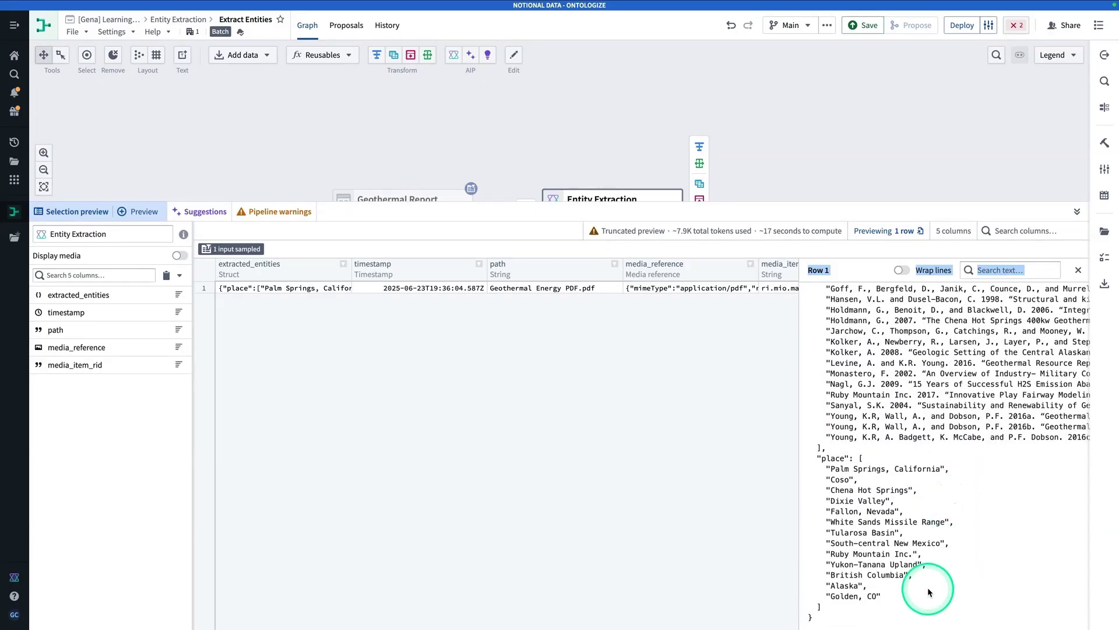
drag(929, 591, 832, 465)
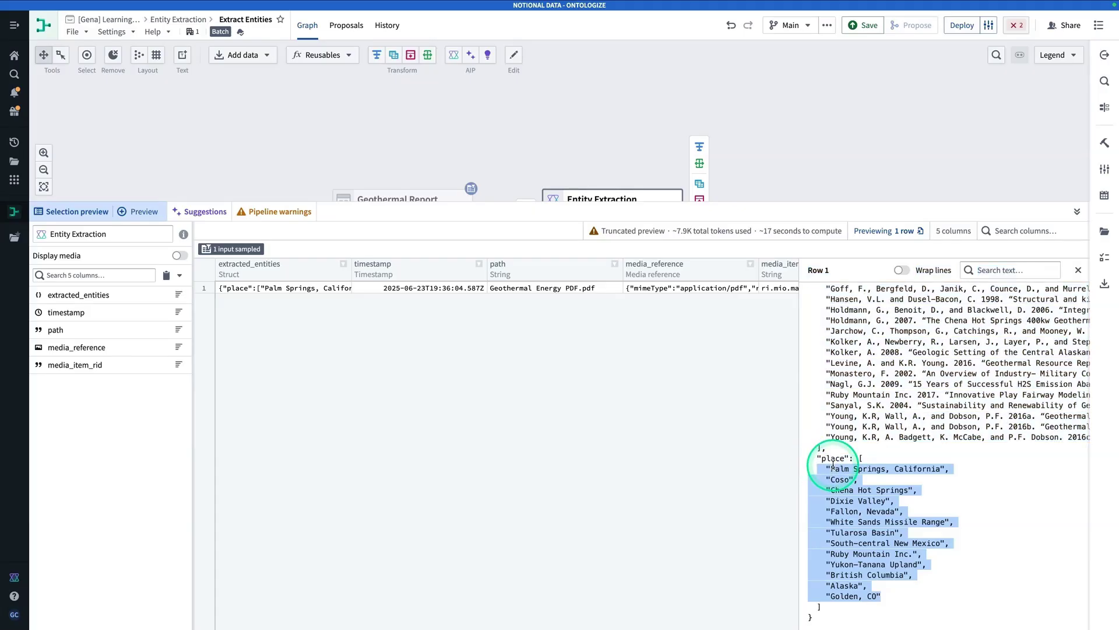
click(1077, 212)
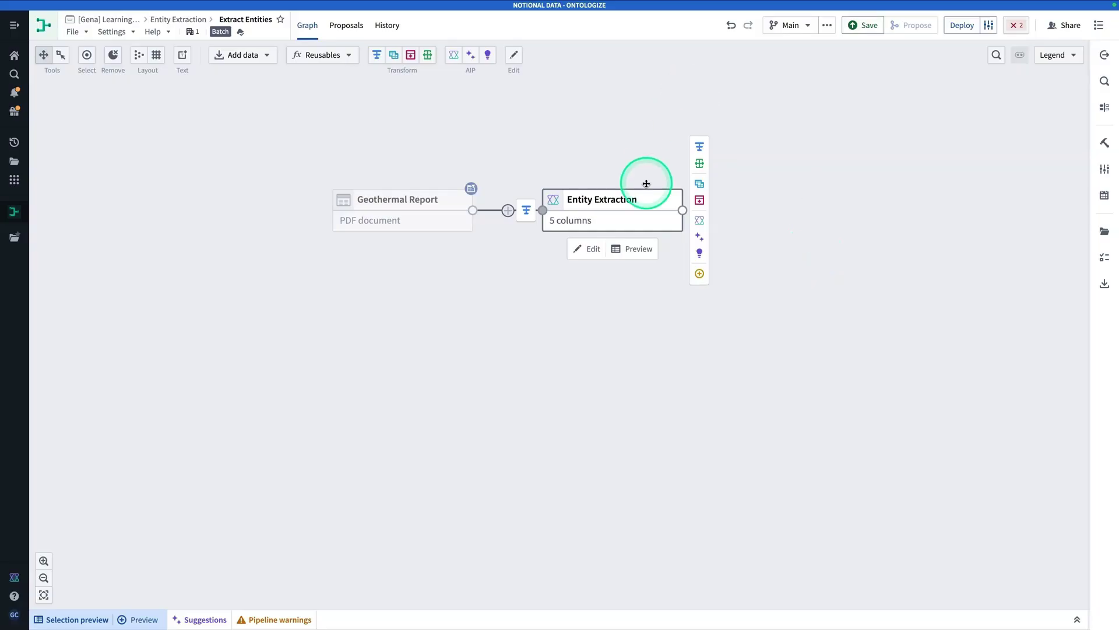
- Add a transform after Entity Extraction and search for 'extract many'
click(698, 148)
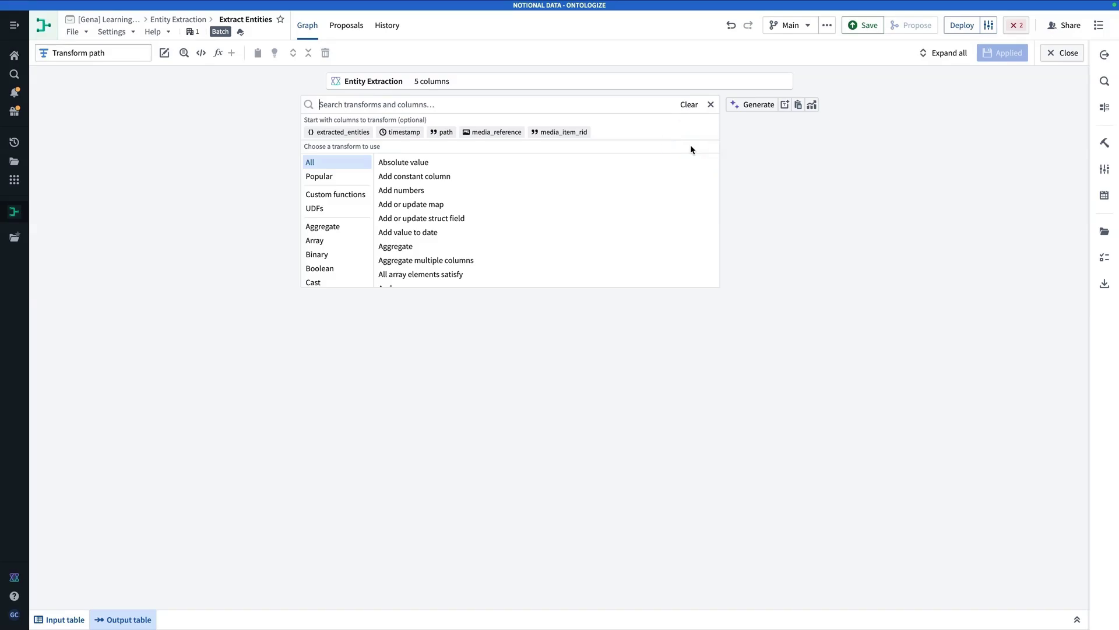
text(extract man)
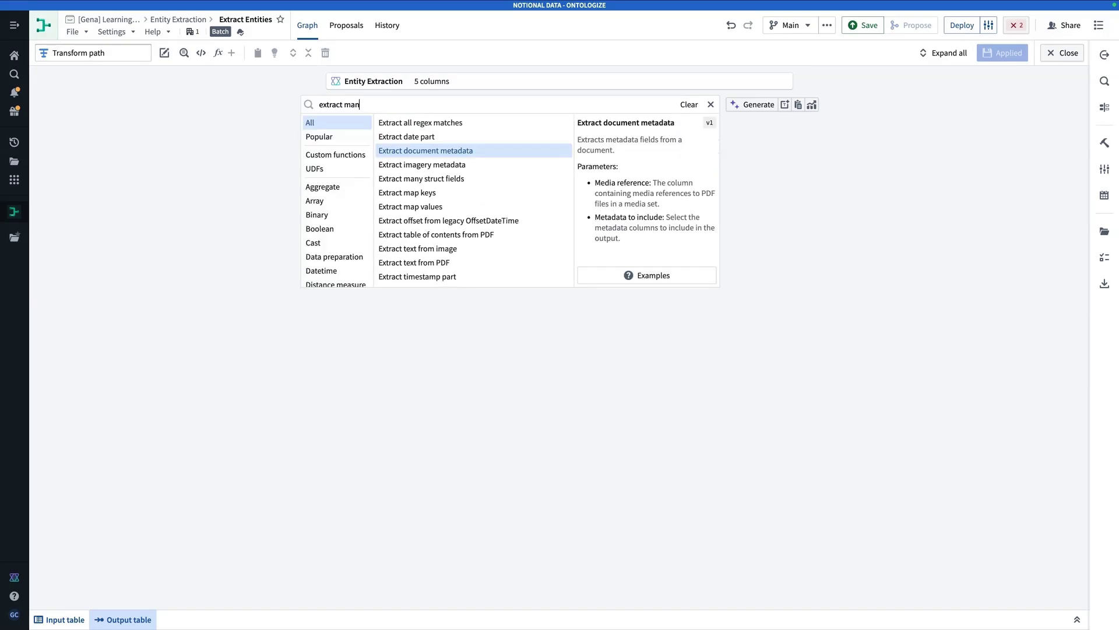
text(y)
- Use Extract many struct fields on extracted_entities, extracting place, project and cited paper
click(499, 121)
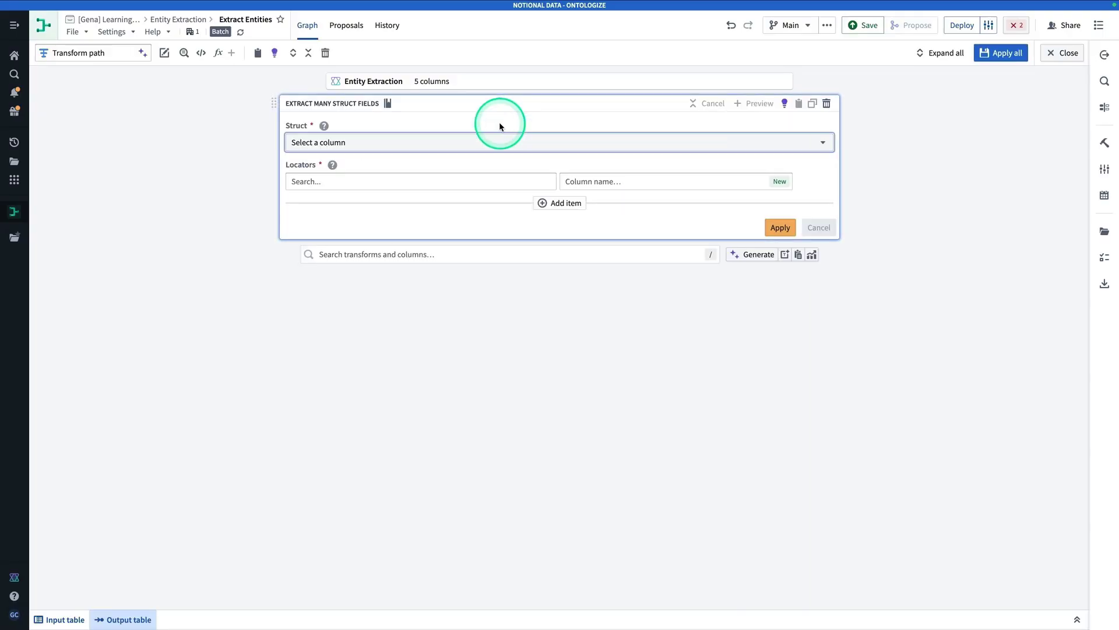
click(440, 144)
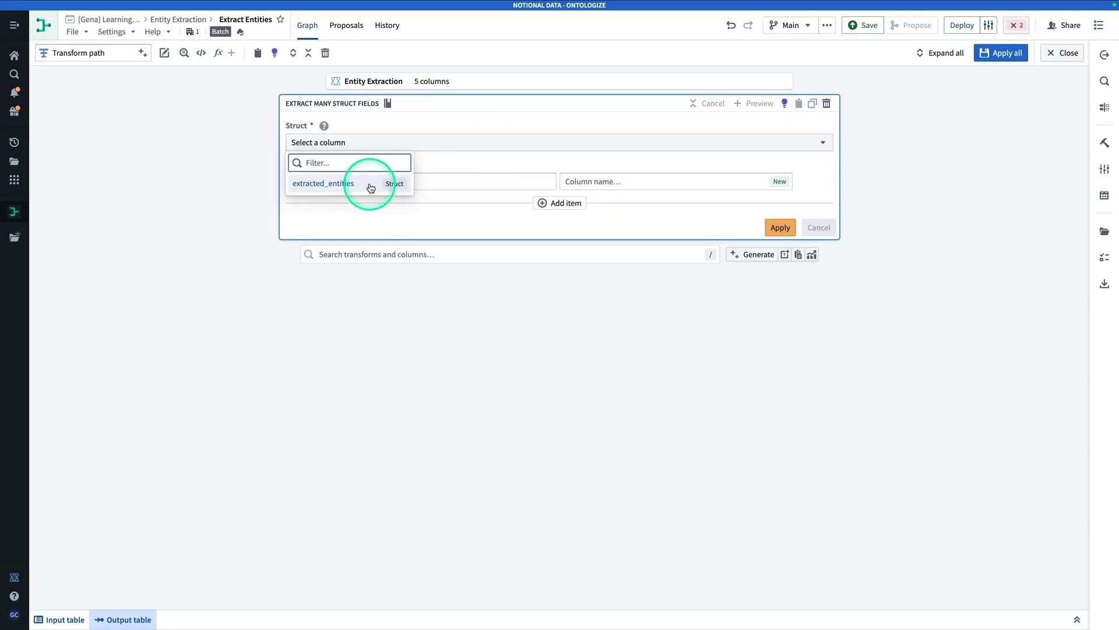
click(370, 186)
click(381, 183)
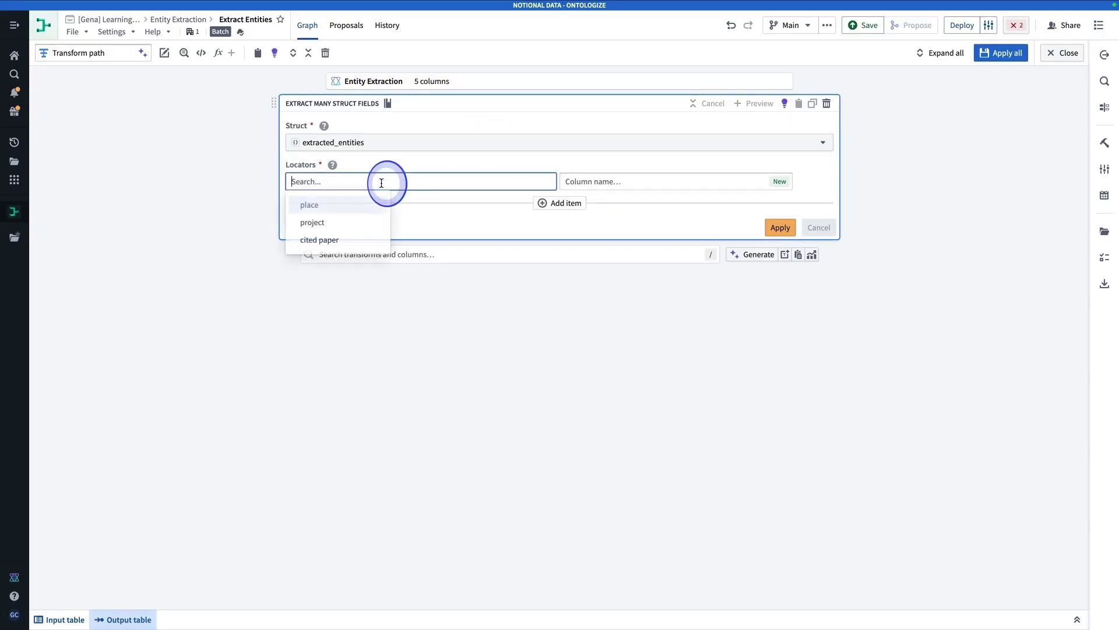
click(333, 206)
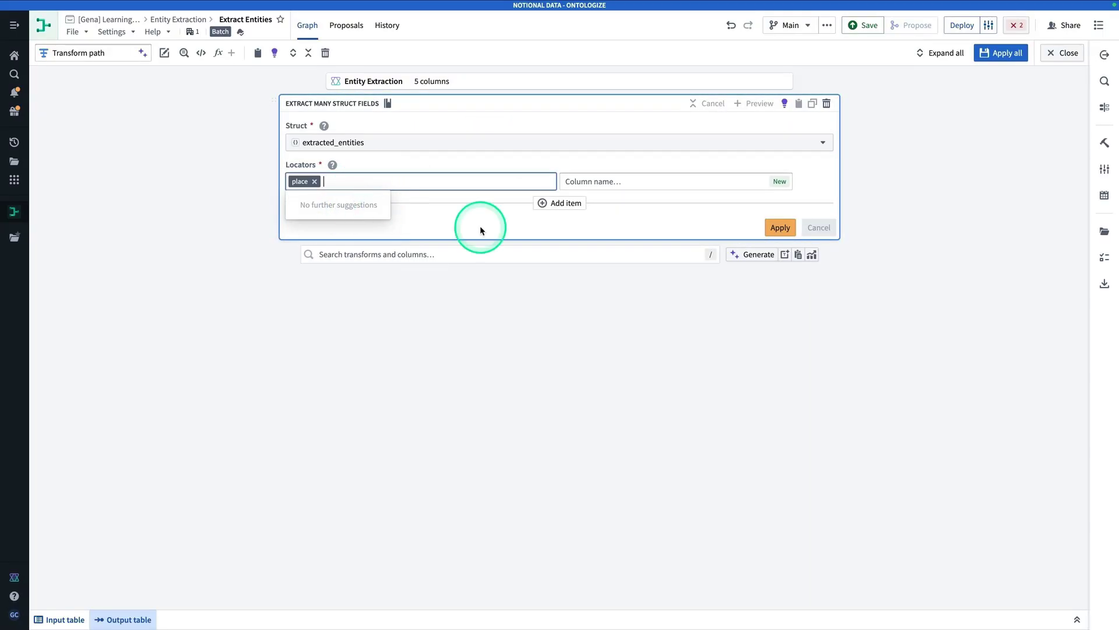
click(563, 205)
click(425, 204)
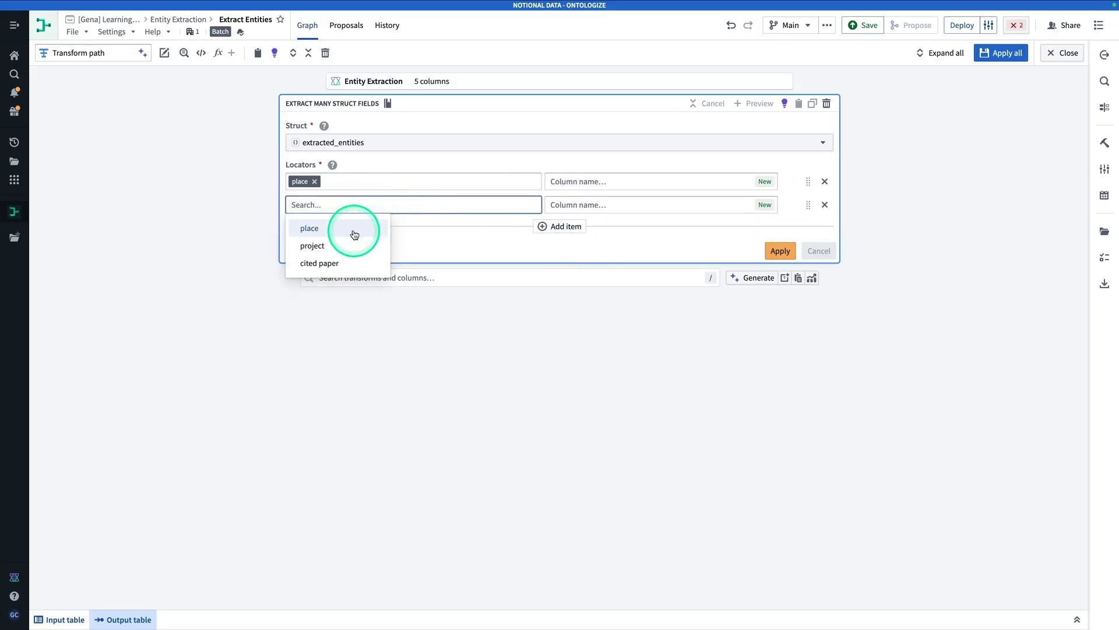
click(350, 242)
click(551, 228)
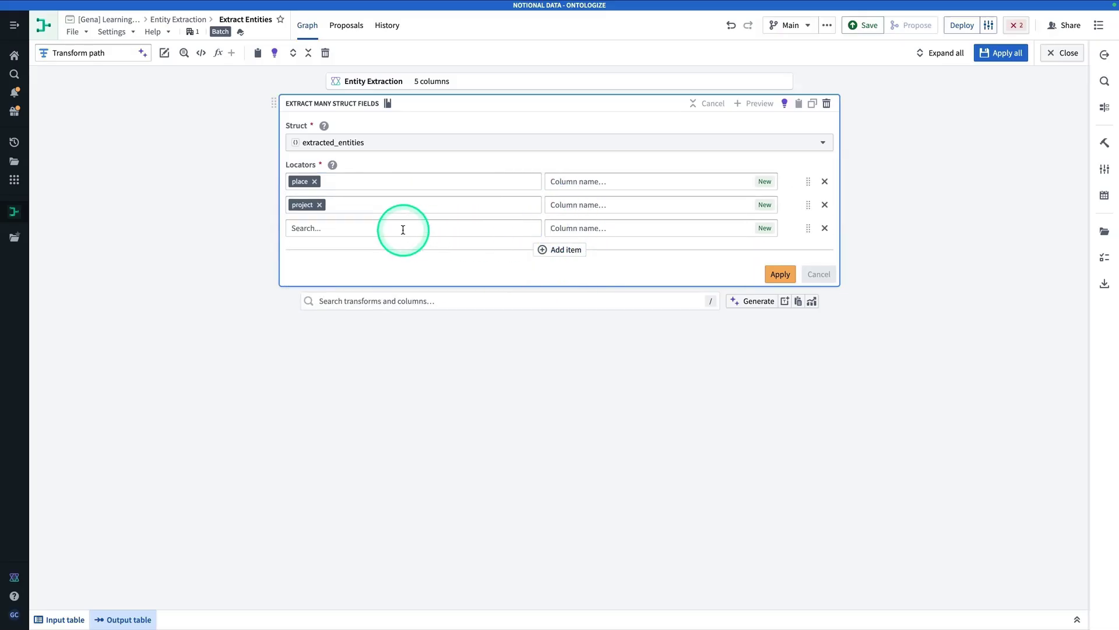
click(403, 230)
click(352, 285)
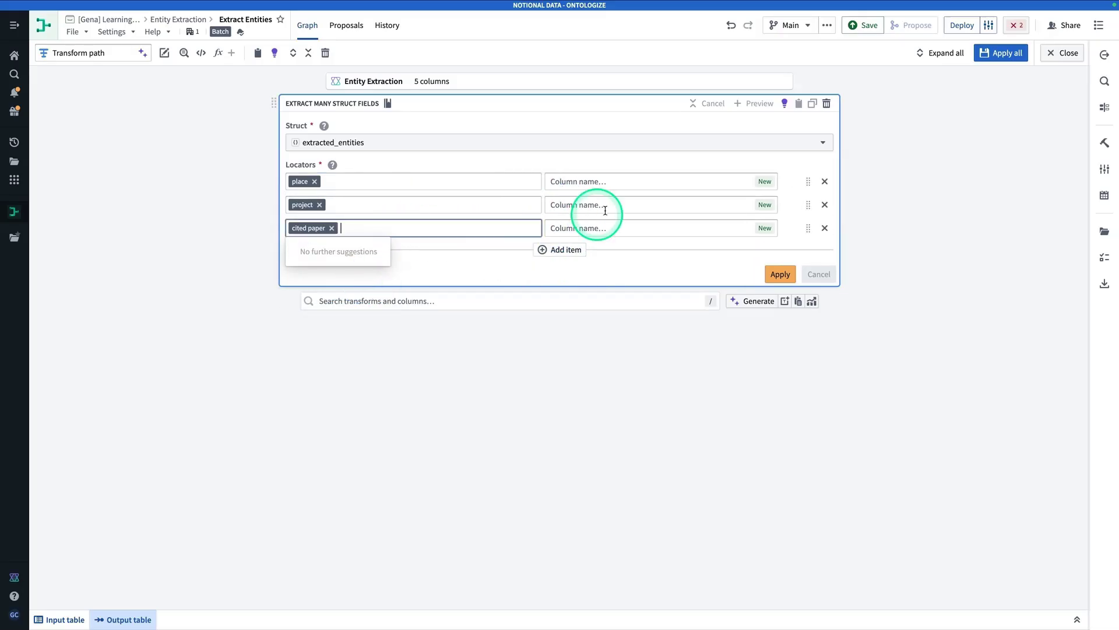
- Name the new columns places, projects and cited_papers, apply, and preview the output
click(589, 182)
text(places)
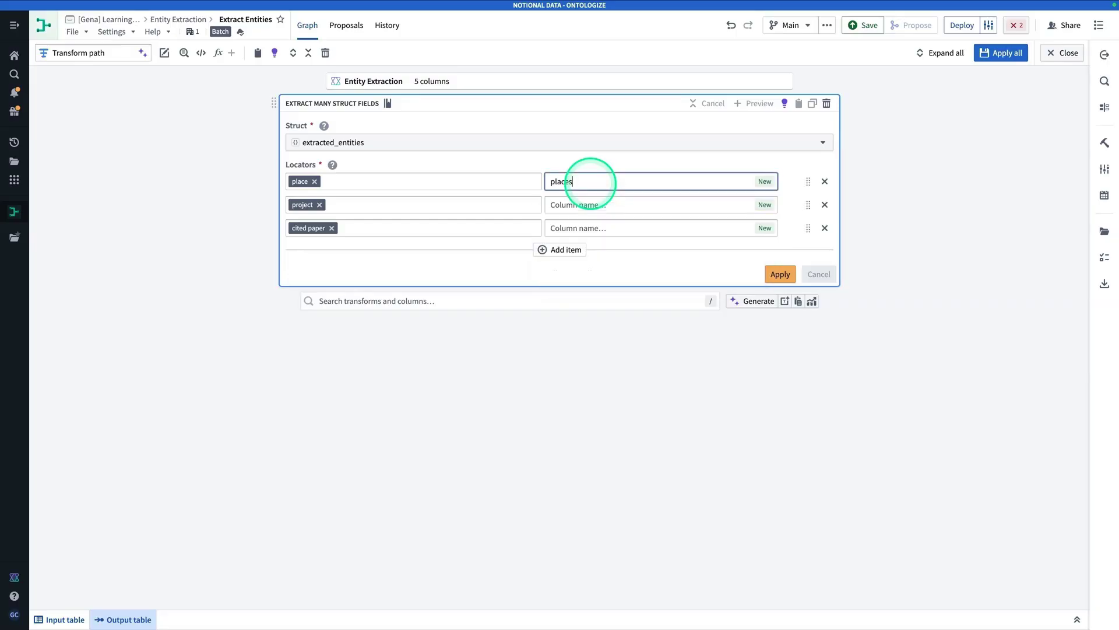
click(621, 205)
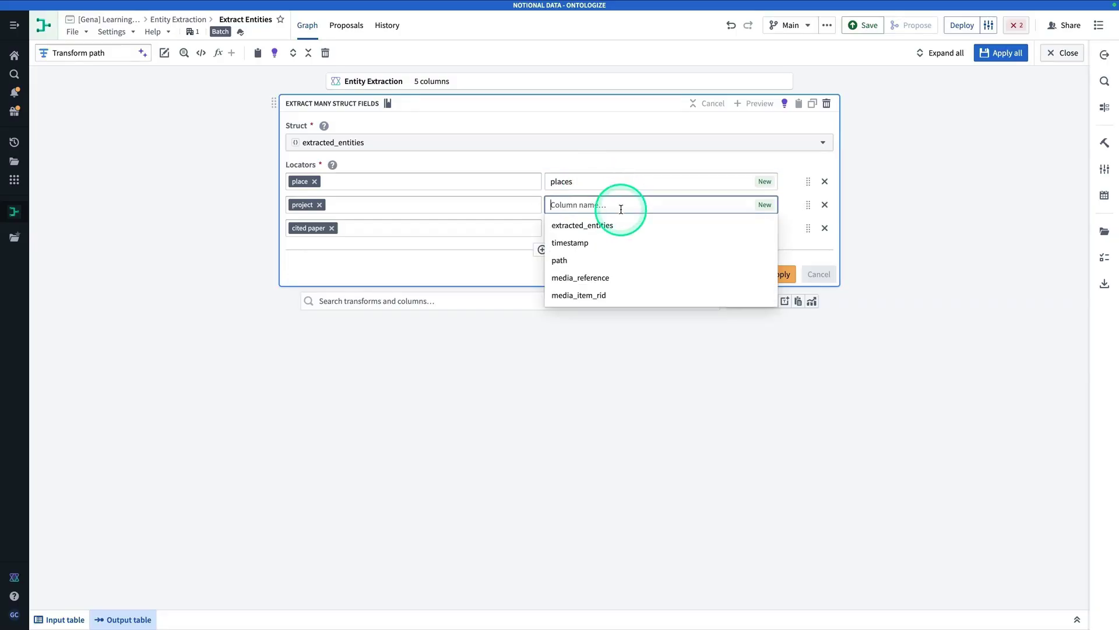
text(projects)
click(630, 222)
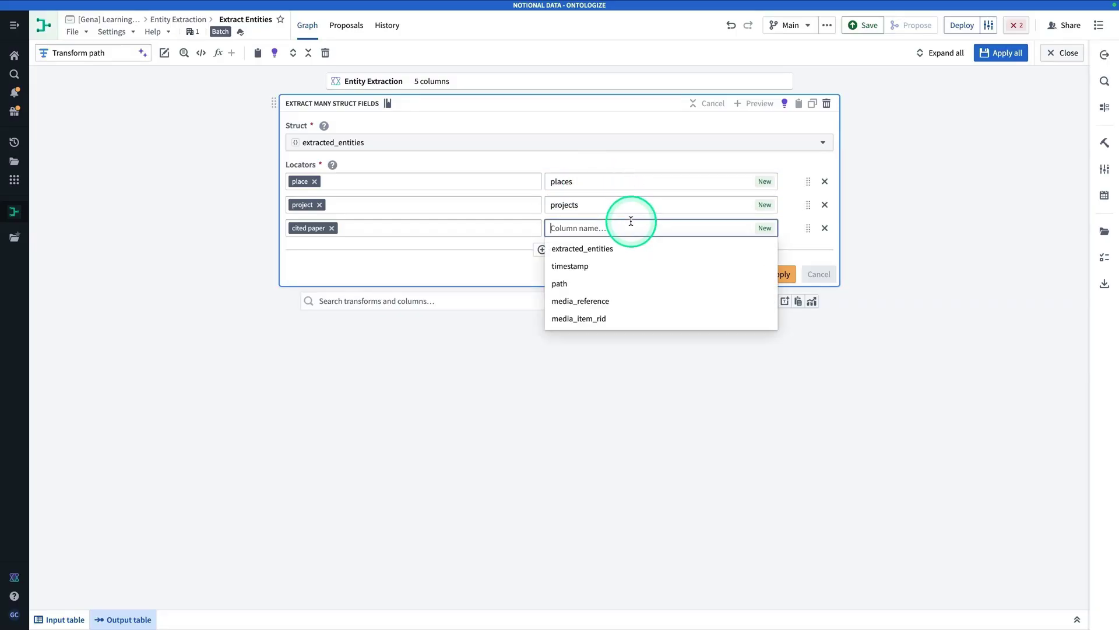
text(cited p)
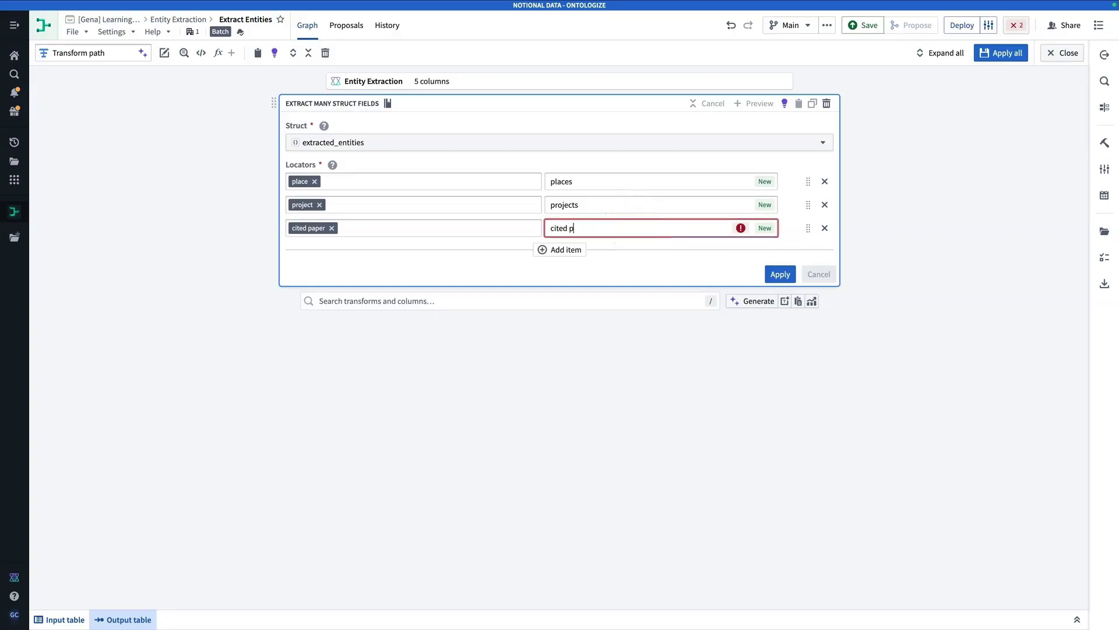
key(BackSpace)
key(BackSpace)
text(_papers)
click(723, 258)
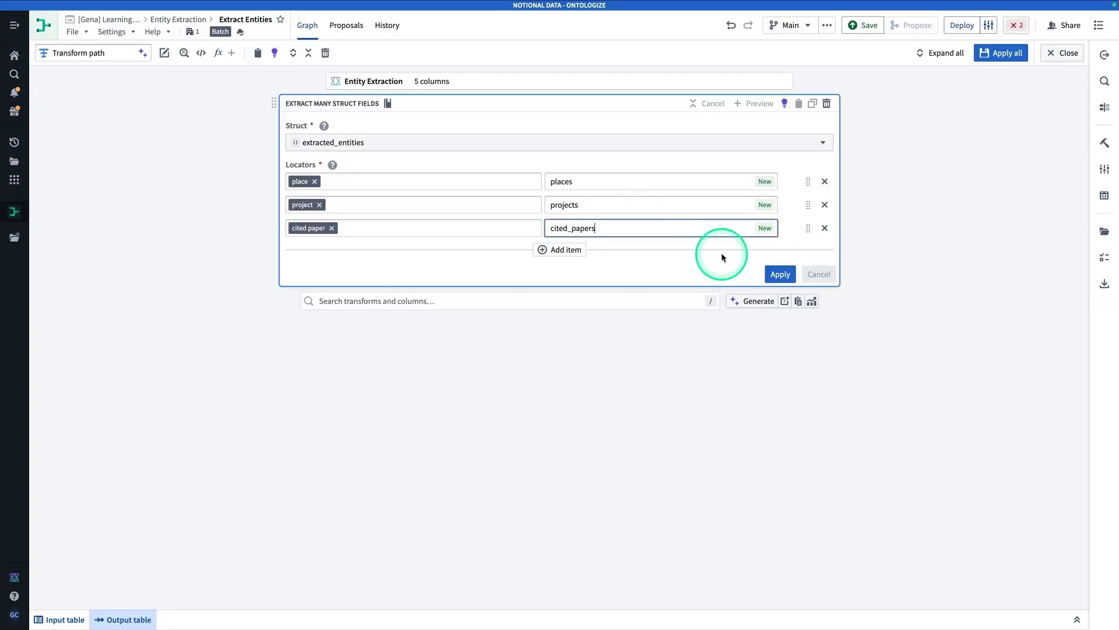
click(780, 274)
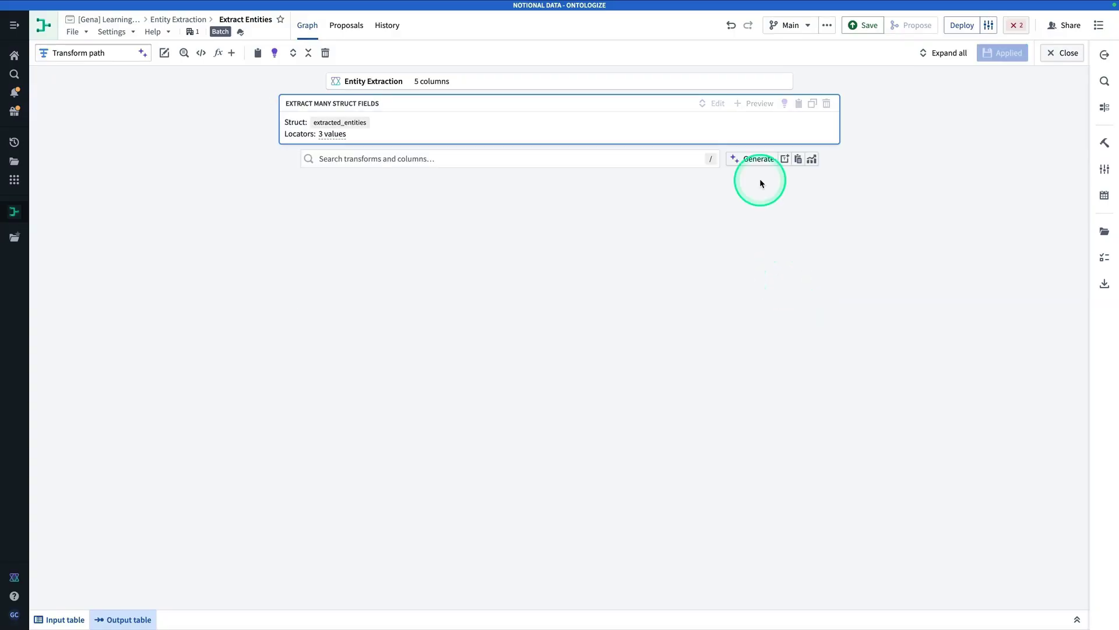
click(752, 103)
click(558, 239)
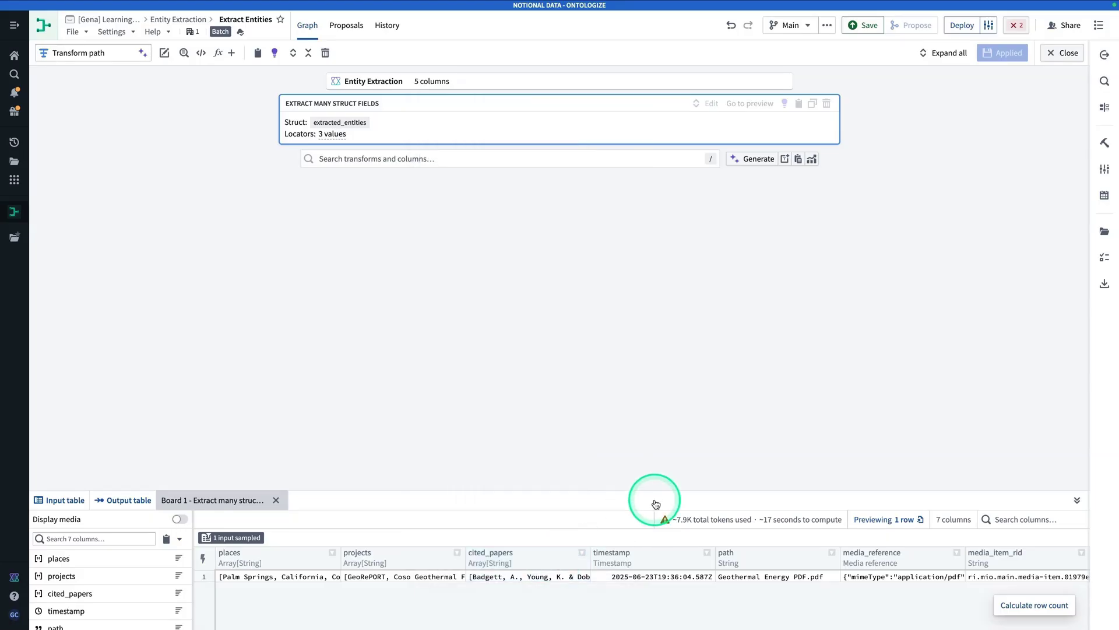
- Add a new dataset output 'Geothermal Report w Entities' after Transform path and save
click(1067, 53)
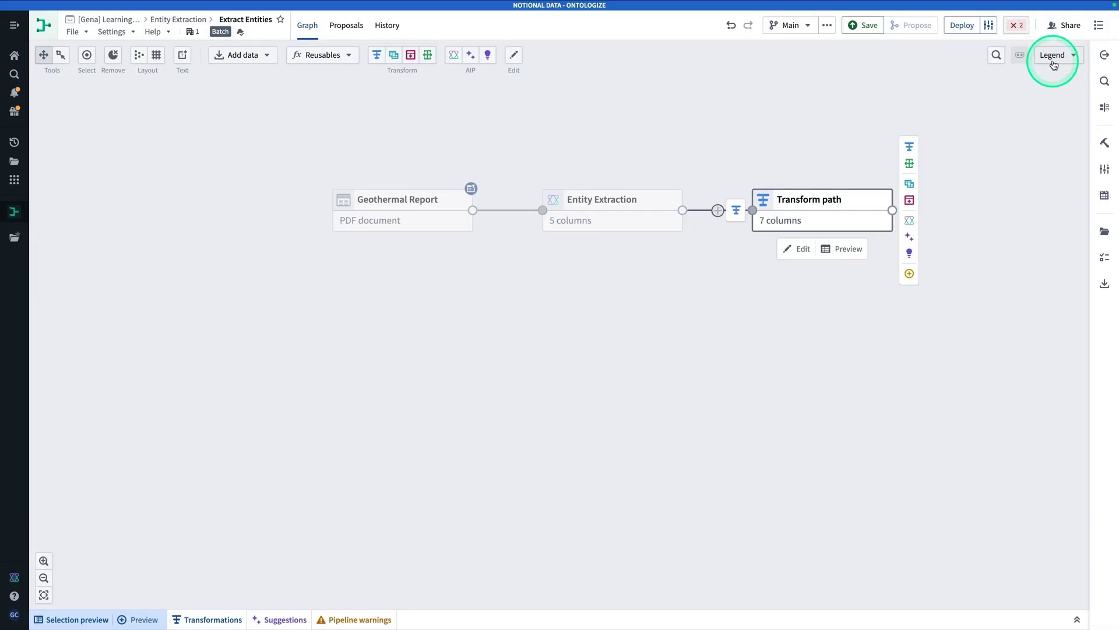
drag(784, 132, 520, 228)
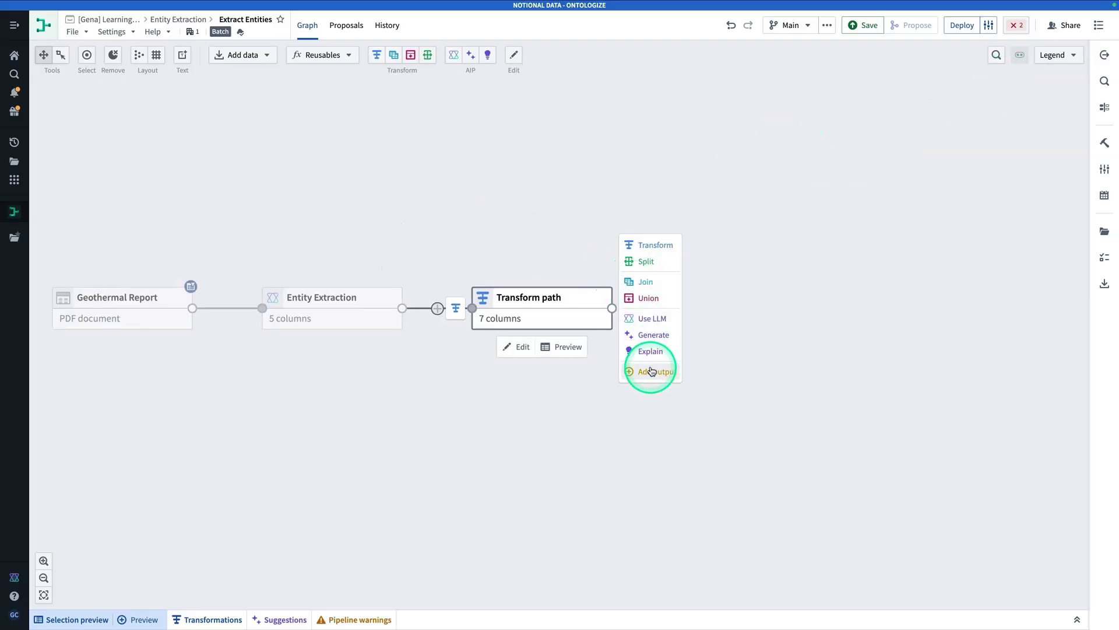
click(660, 373)
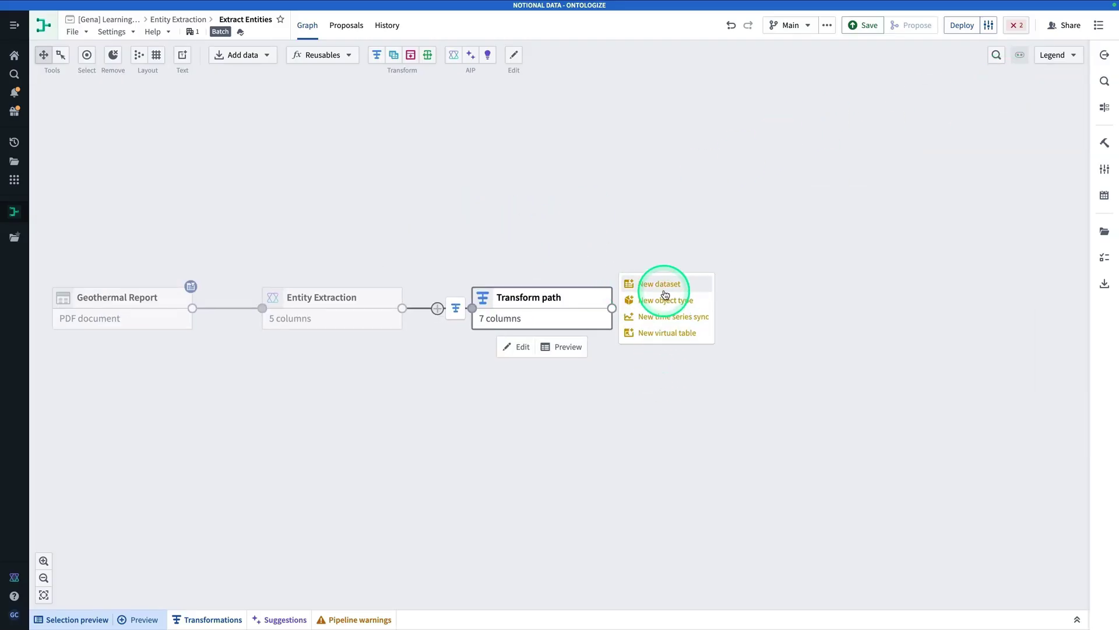
click(665, 290)
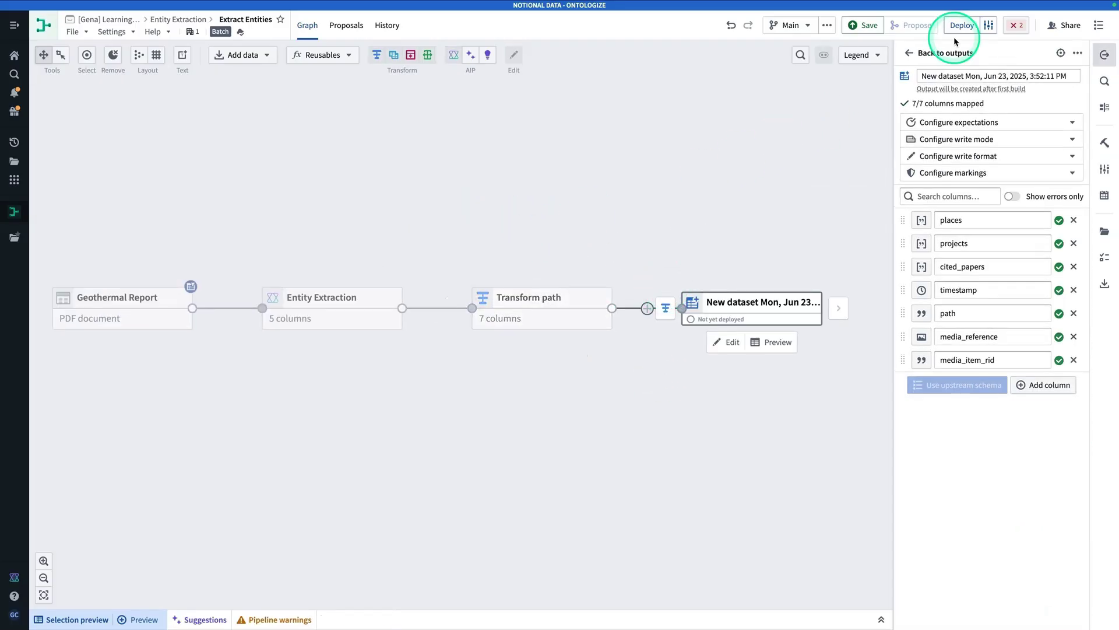
click(967, 77)
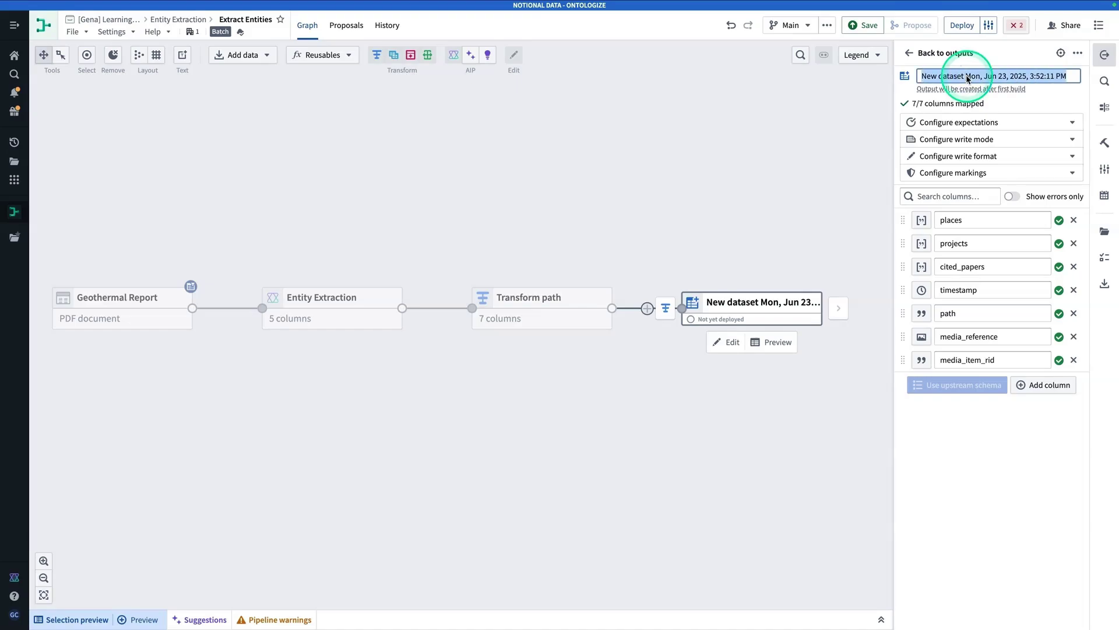
text(Geothermal Report w En)
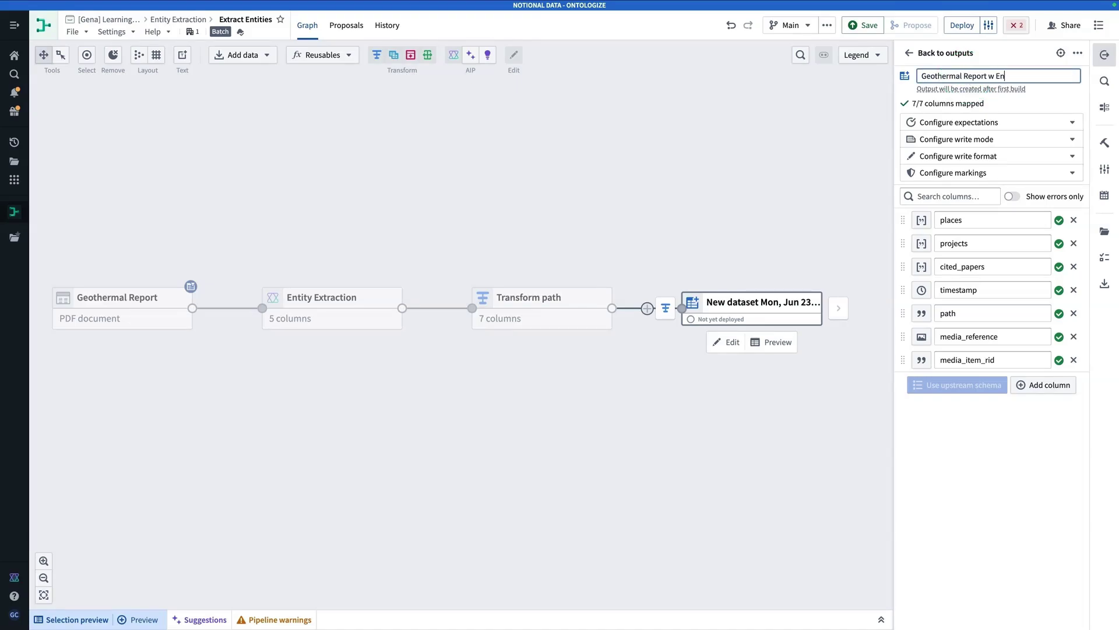
text(tities)
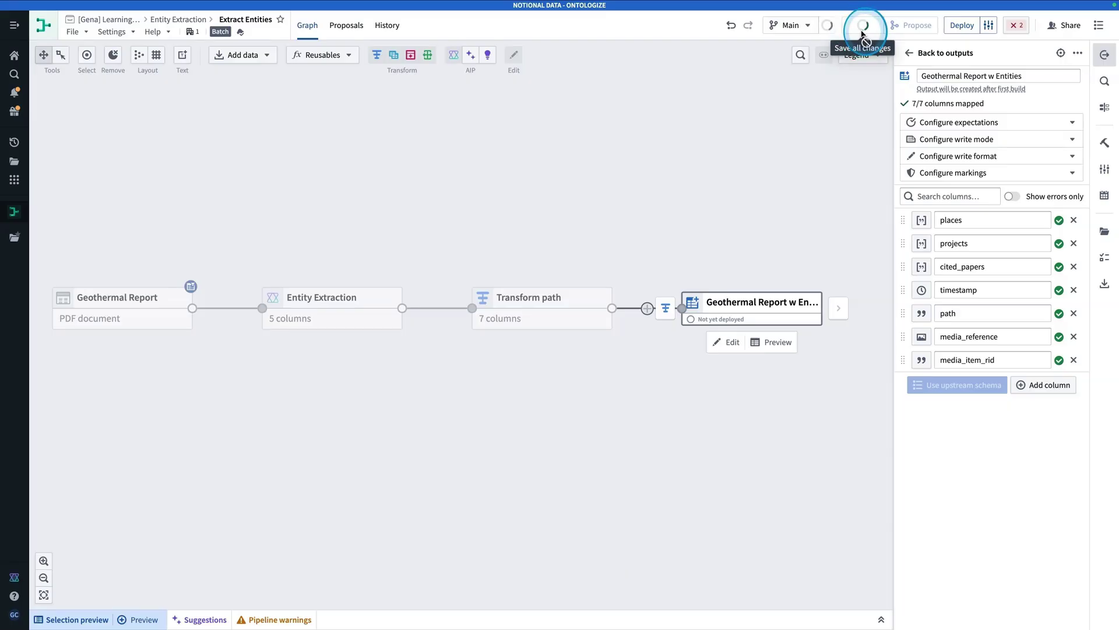
click(863, 25)
- Deploy the pipeline with Geothermal Report w Entities selected to build
click(961, 25)
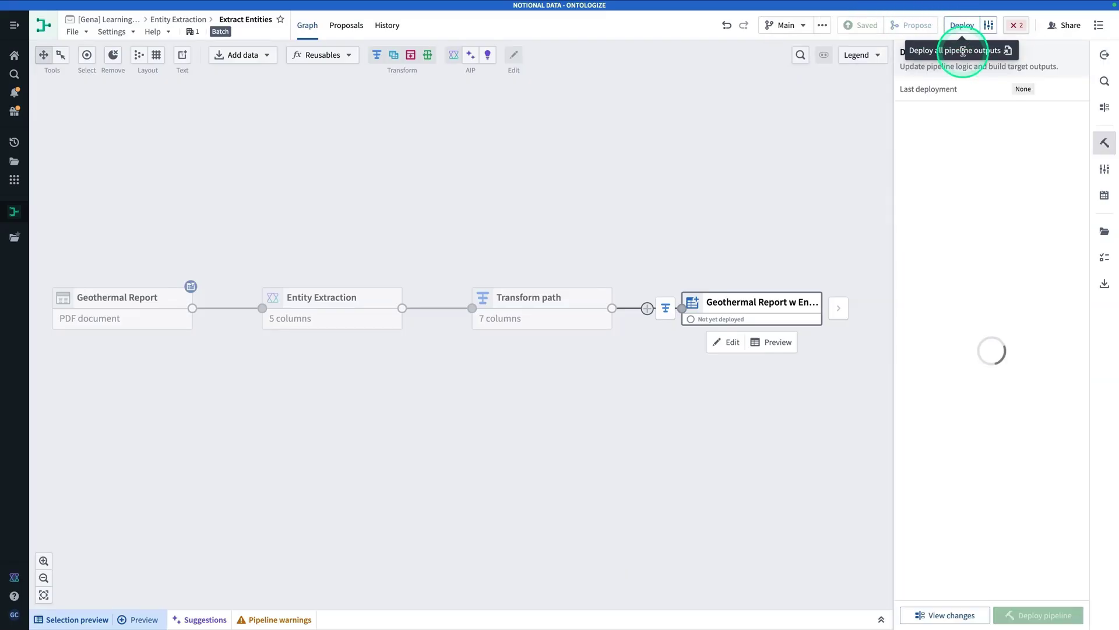
click(1035, 615)
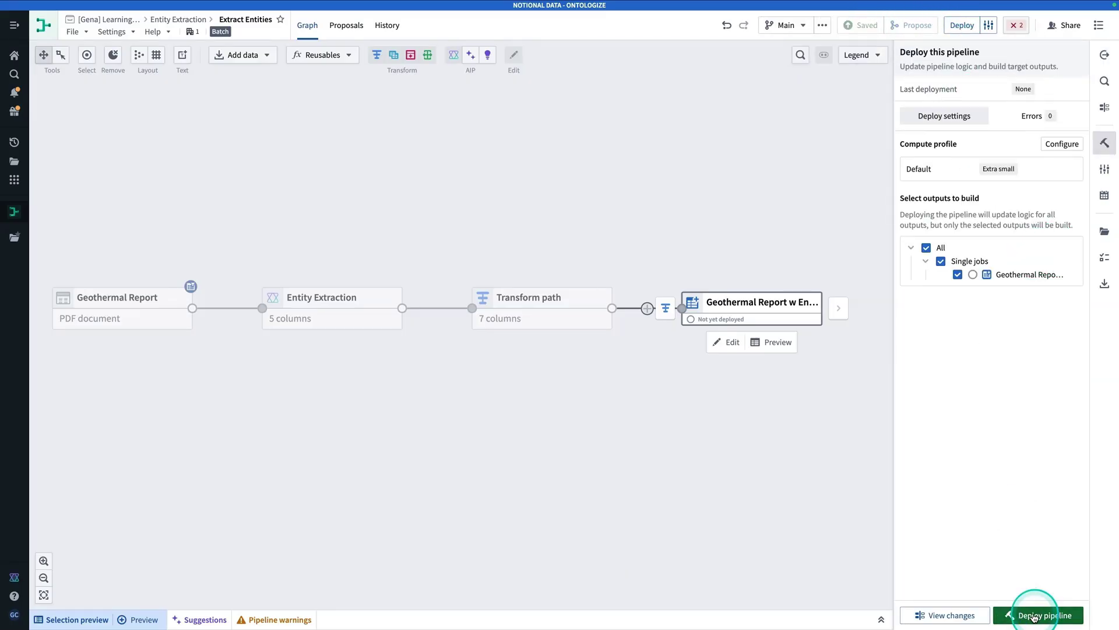